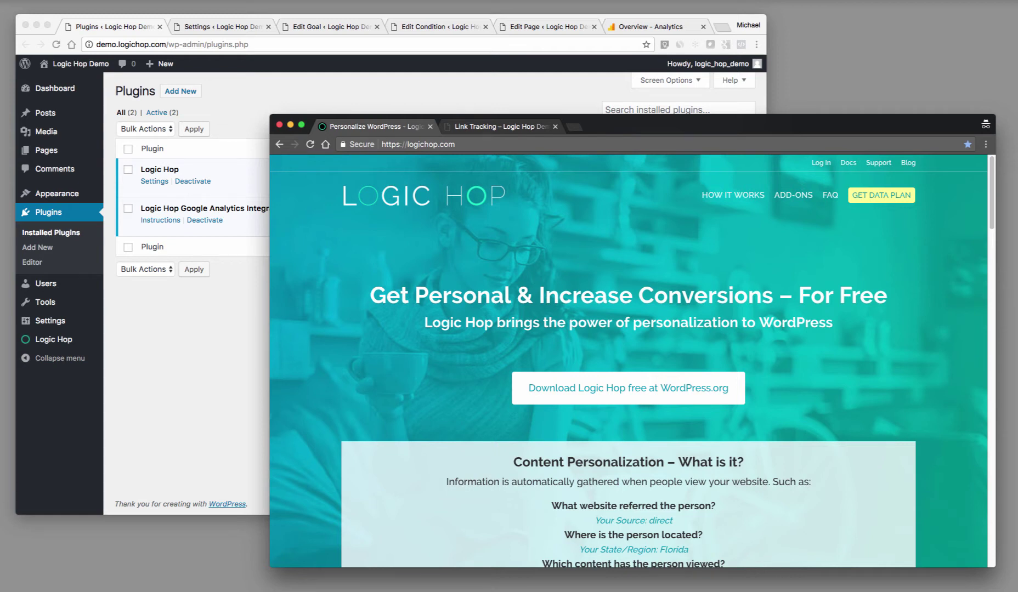
Visit the Logic Hop plugin page on WordPress.org via the free download link, then return to logichop.com.
{"action": "left_click", "coordinate": [659, 391]}
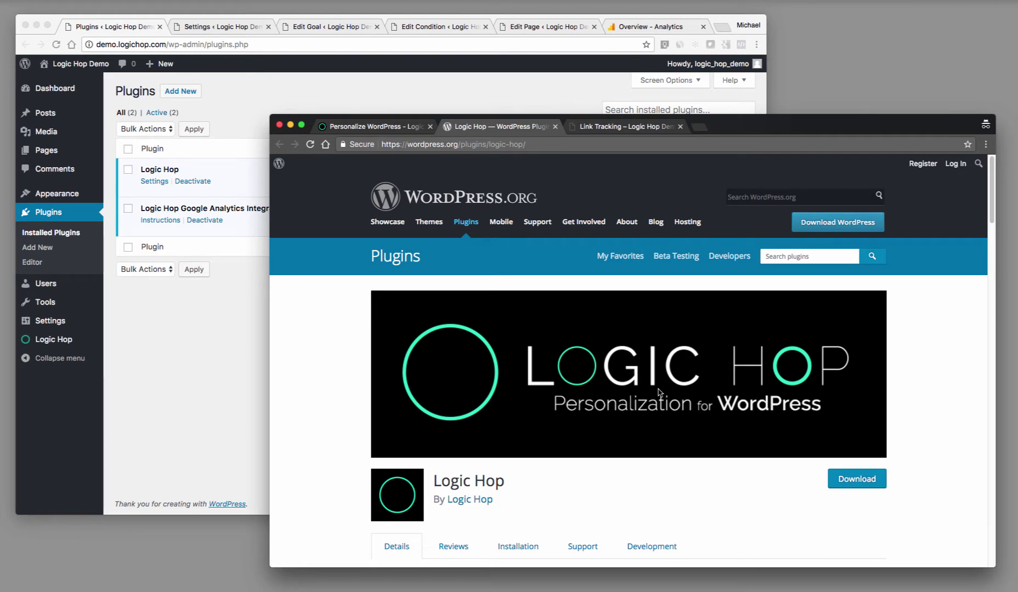
{"action": "left_click", "coordinate": [388, 130]}
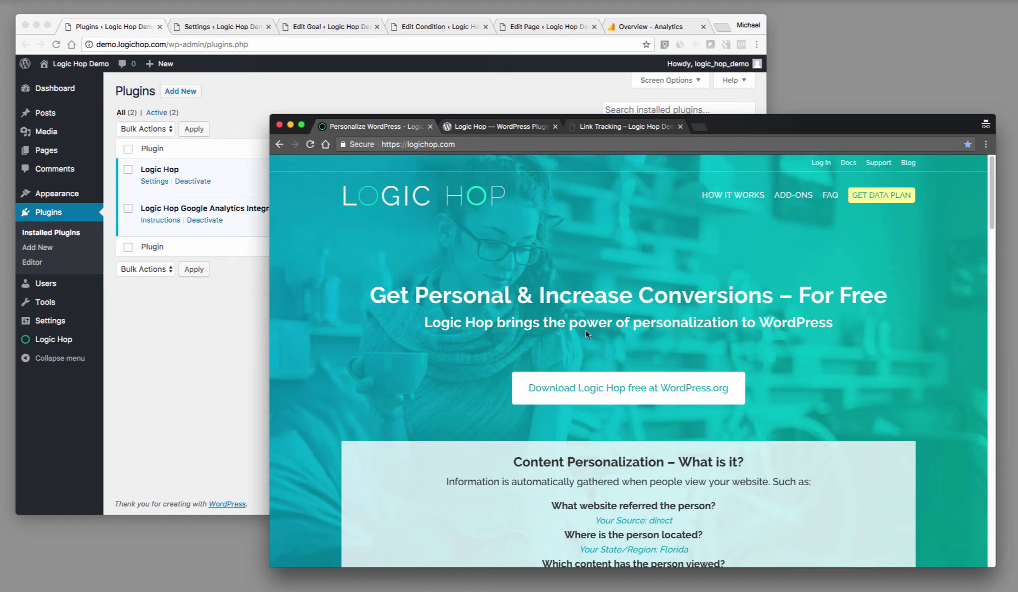
Show the Link Tracking demo page, then select its download link's <a href> code in the page editor.
{"action": "left_click", "coordinate": [626, 132]}
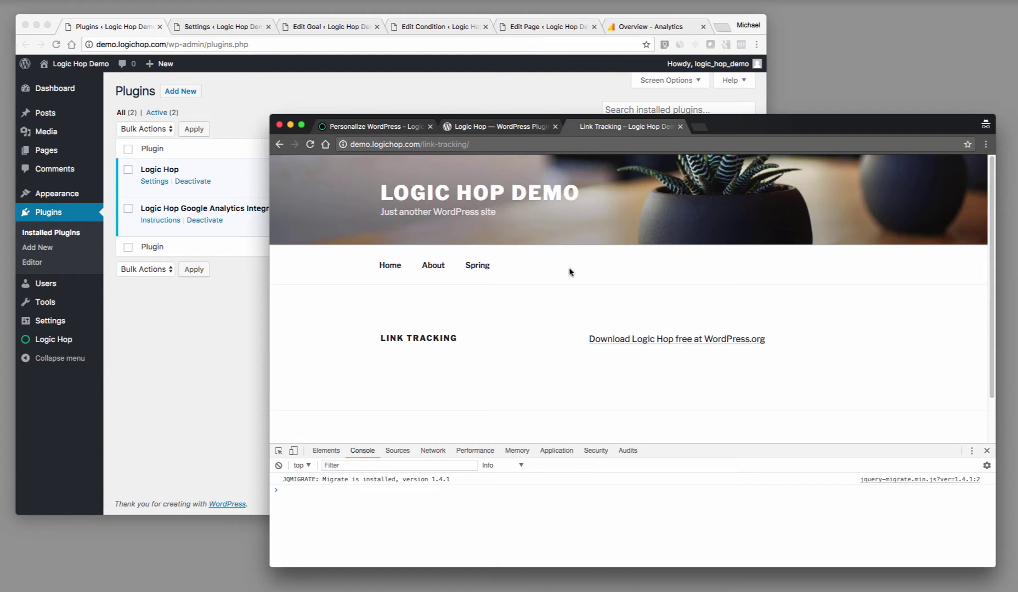
{"action": "left_click", "coordinate": [544, 27]}
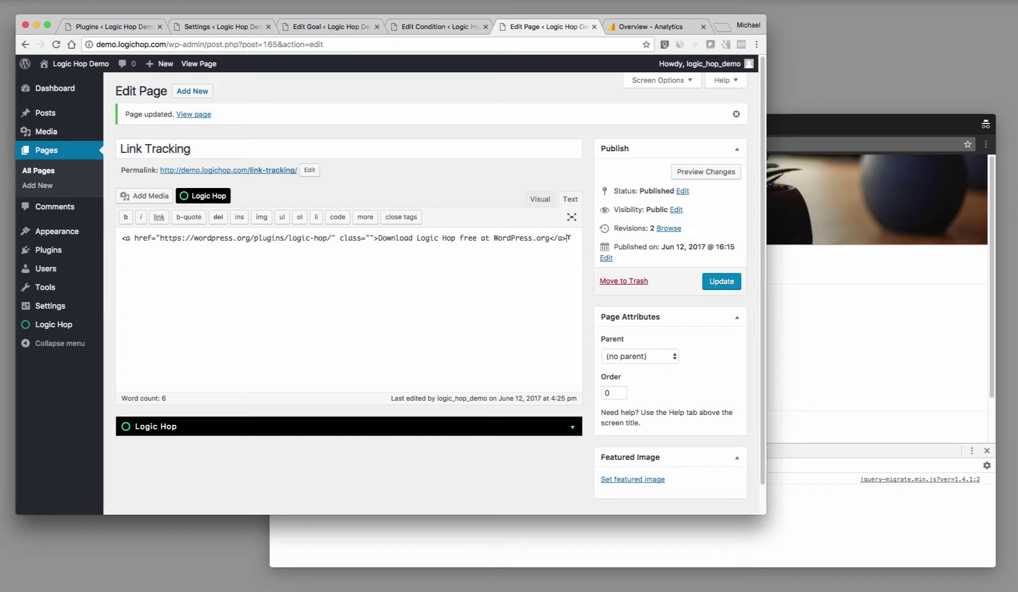
{"action": "left_click_drag", "start_coordinate": [569, 238], "coordinate": [119, 236]}
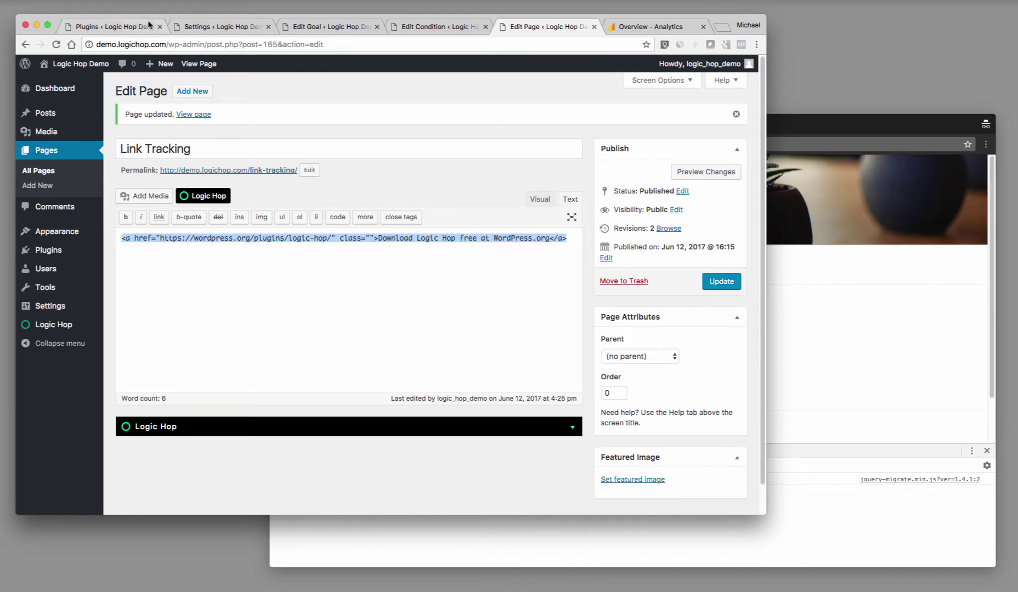
Check the Google Analytics Integration plugin and review Logic Hop's Analytics ID, Javascript Embed and Session Output settings.
{"action": "left_click", "coordinate": [118, 28]}
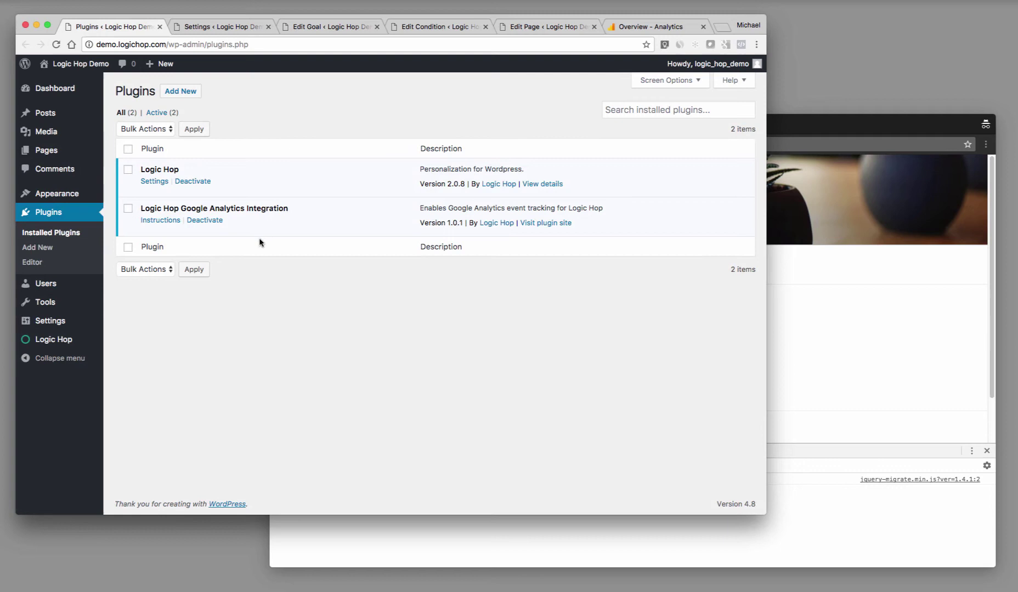
{"action": "left_click_drag", "start_coordinate": [309, 213], "coordinate": [181, 209]}
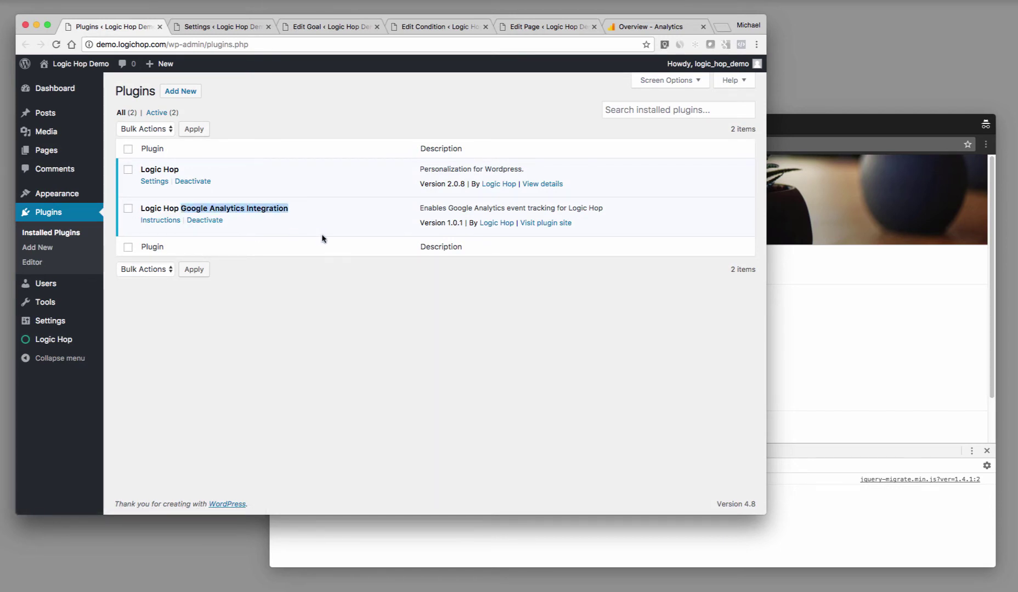
{"action": "left_click", "coordinate": [219, 26]}
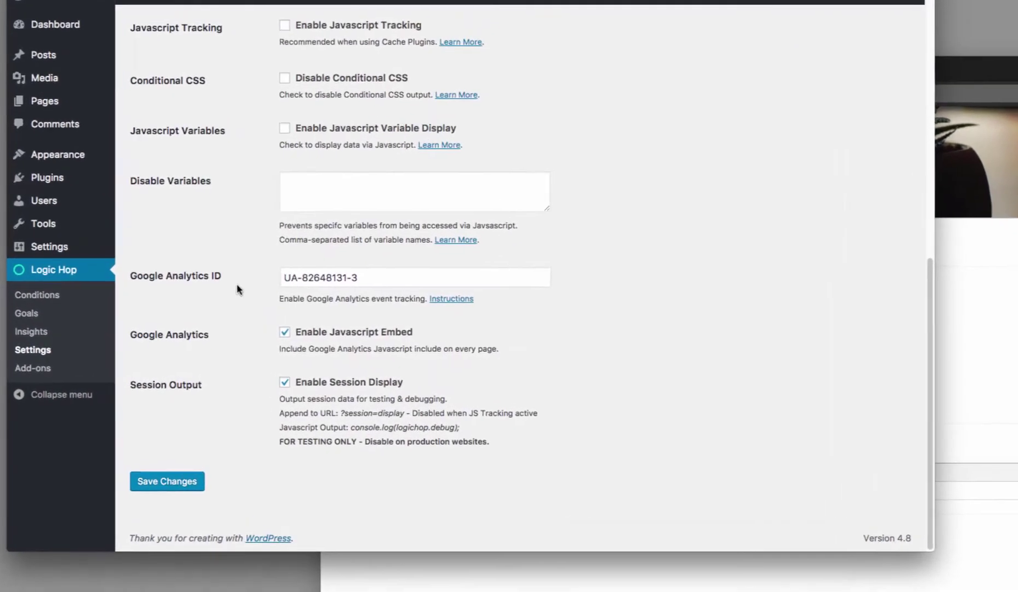
{"action": "left_click_drag", "start_coordinate": [241, 274], "coordinate": [132, 275]}
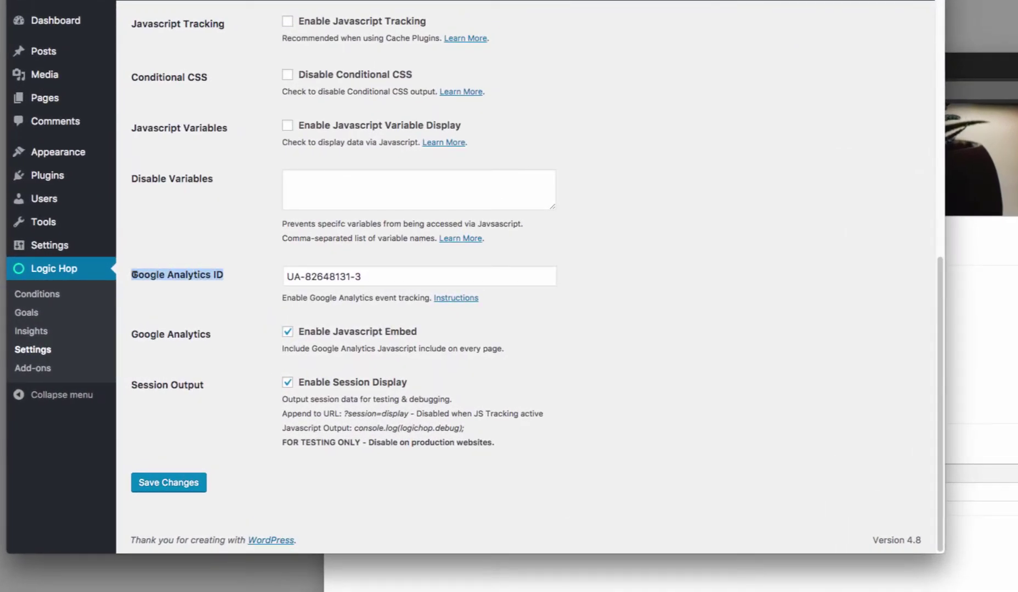
{"action": "left_click_drag", "start_coordinate": [471, 334], "coordinate": [314, 334]}
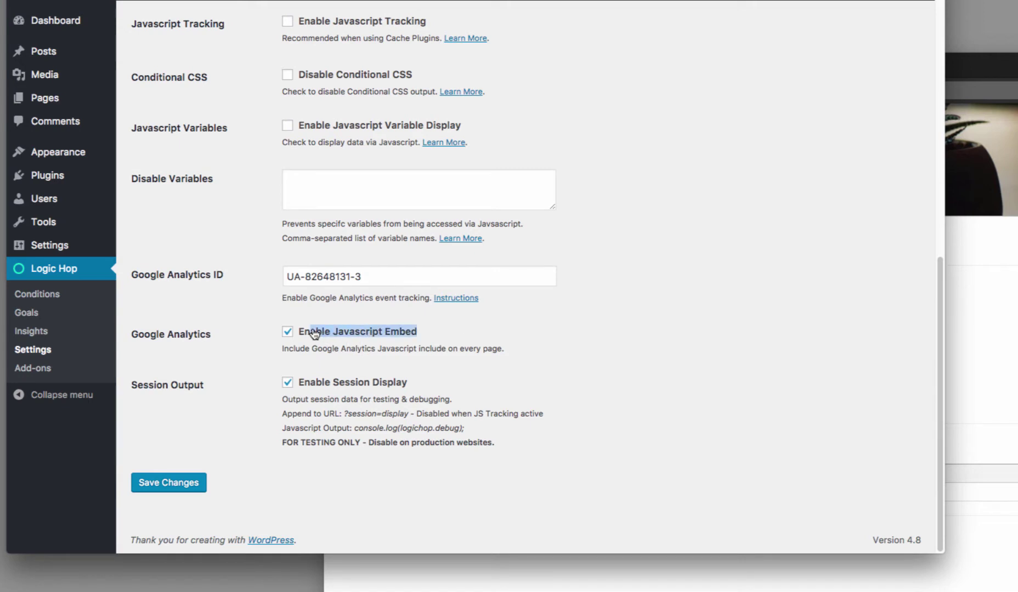
{"action": "left_click", "coordinate": [403, 275]}
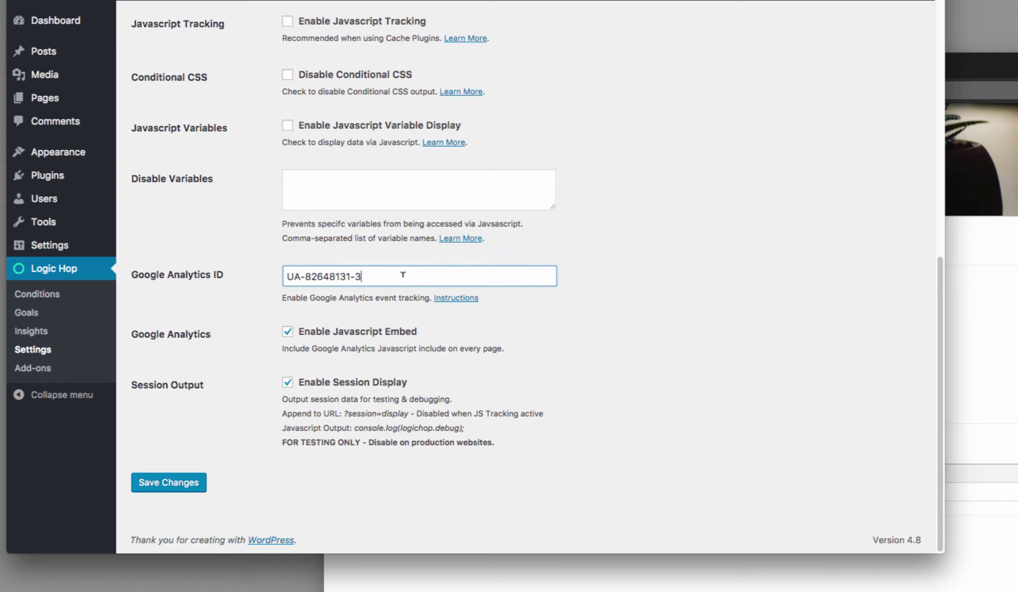
{"action": "left_click", "coordinate": [430, 331]}
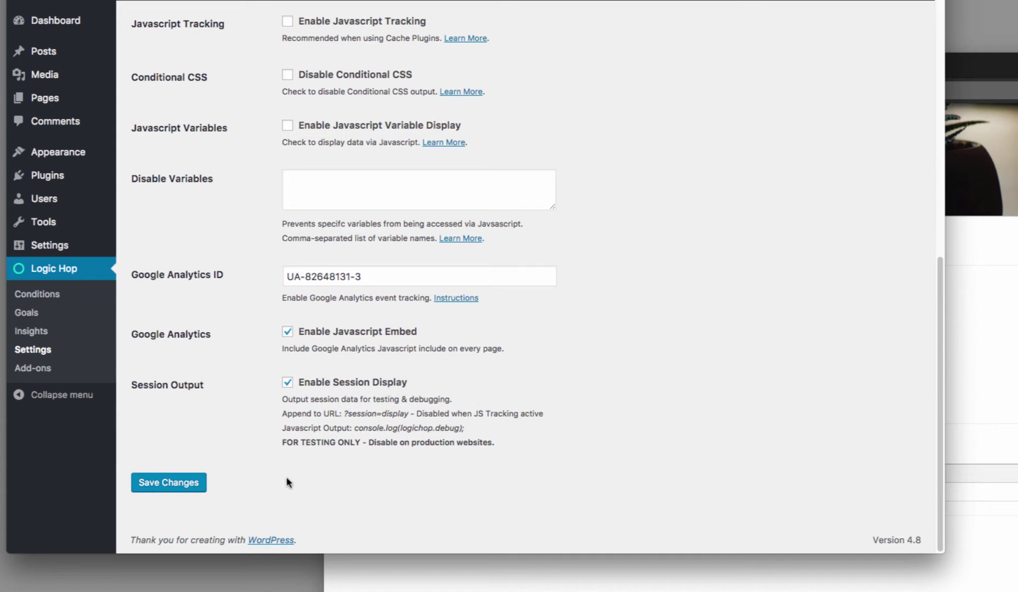
{"action": "left_click_drag", "start_coordinate": [281, 442], "coordinate": [504, 442]}
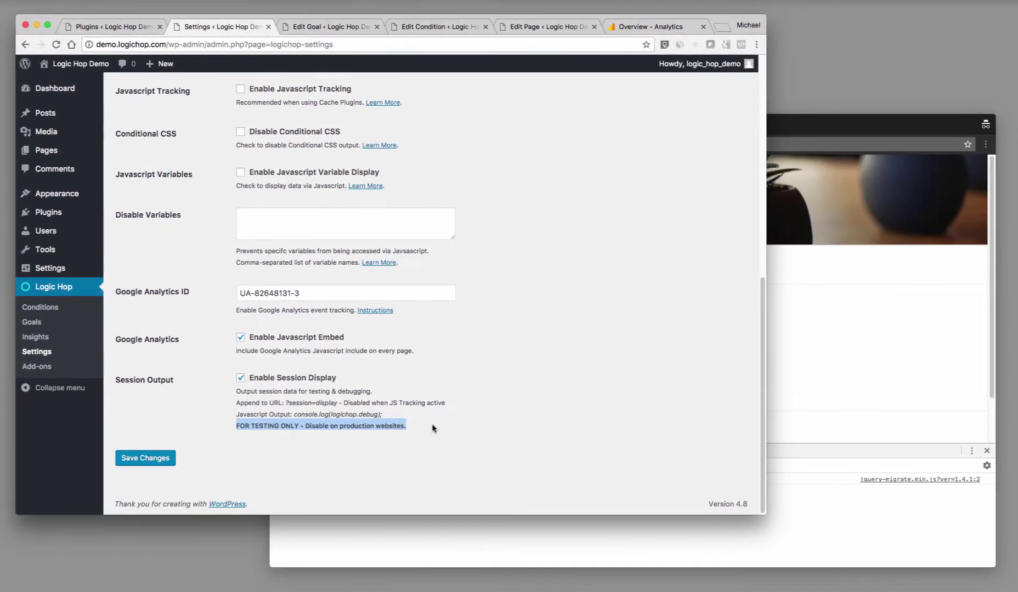
Enable Send Event to Google Analytics on the plugin link goal with Category 'WP Plugin Link', Action 'Click'.
{"action": "left_click", "coordinate": [325, 28]}
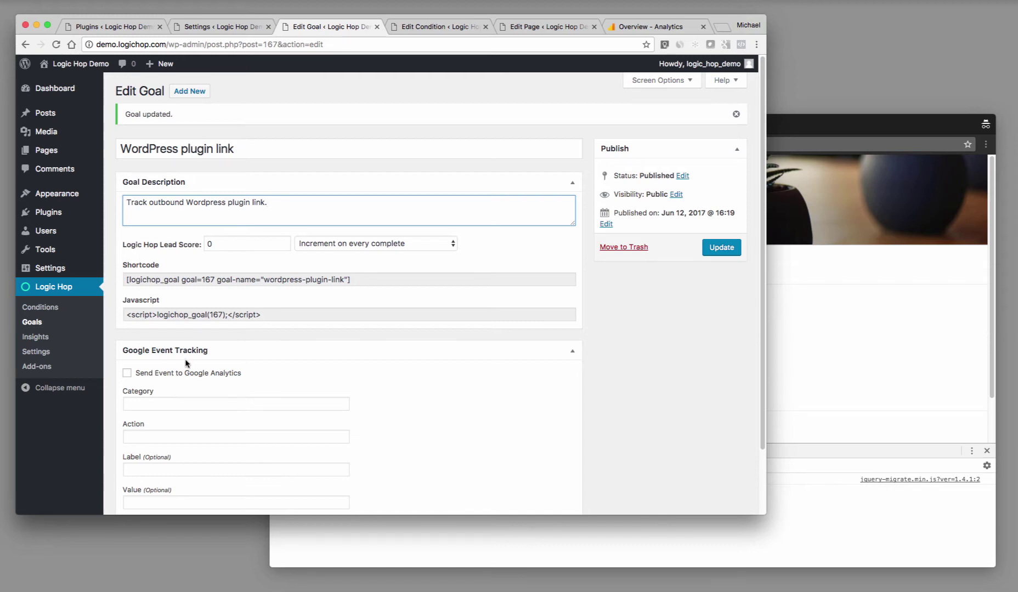
{"action": "scroll", "coordinate": [327, 378], "scroll_direction": "down", "scroll_amount": 1}
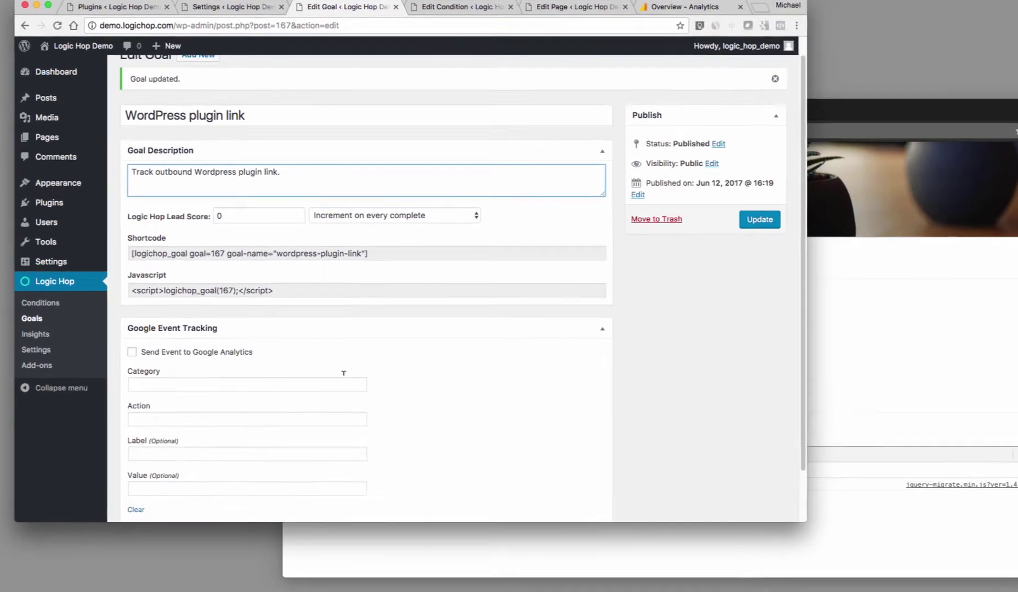
{"action": "scroll", "coordinate": [343, 373], "scroll_direction": "down", "scroll_amount": 1}
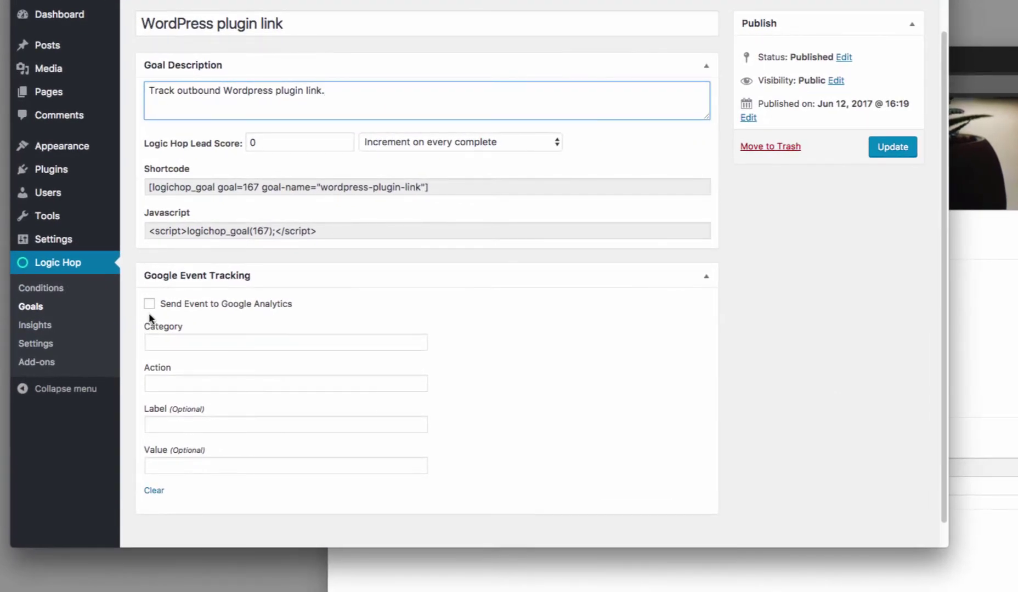
{"action": "left_click", "coordinate": [150, 305]}
{"action": "left_click", "coordinate": [170, 342]}
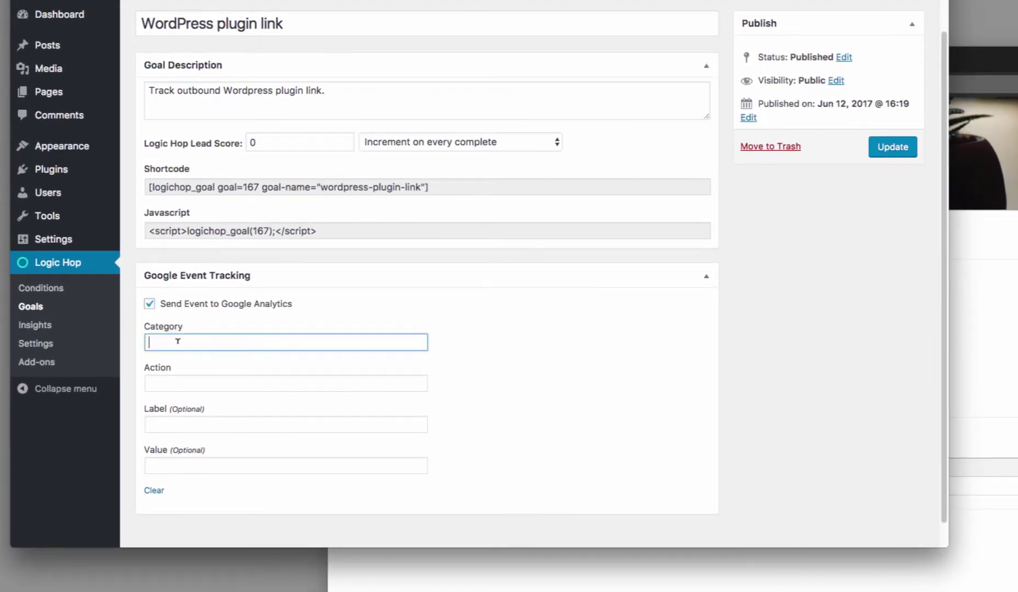
{"action": "type", "text": "W"}
{"action": "left_click", "coordinate": [191, 362]}
{"action": "left_click", "coordinate": [189, 383]}
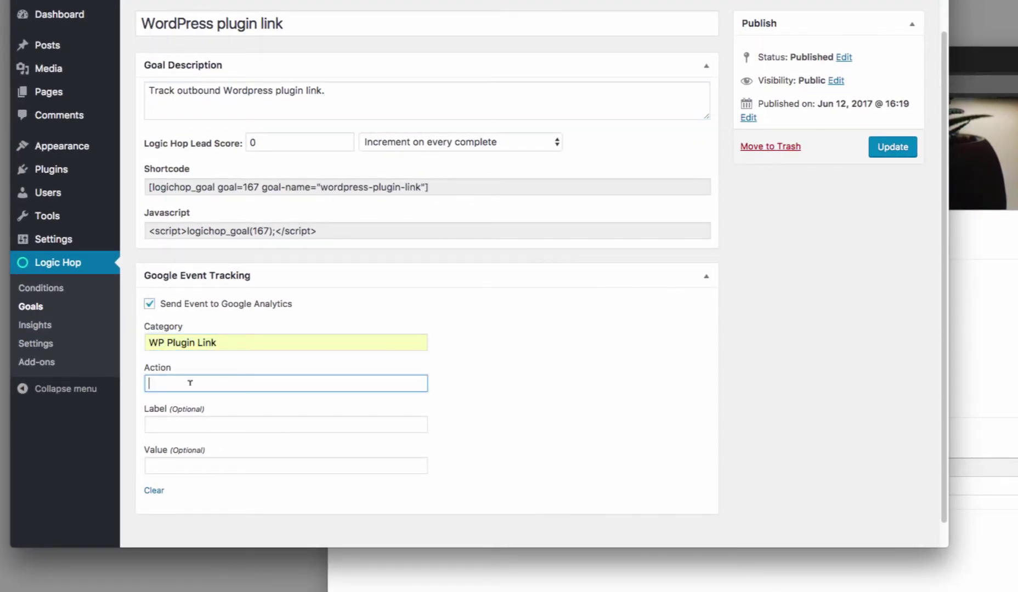
{"action": "type", "text": "Click"}
{"action": "left_click", "coordinate": [191, 407]}
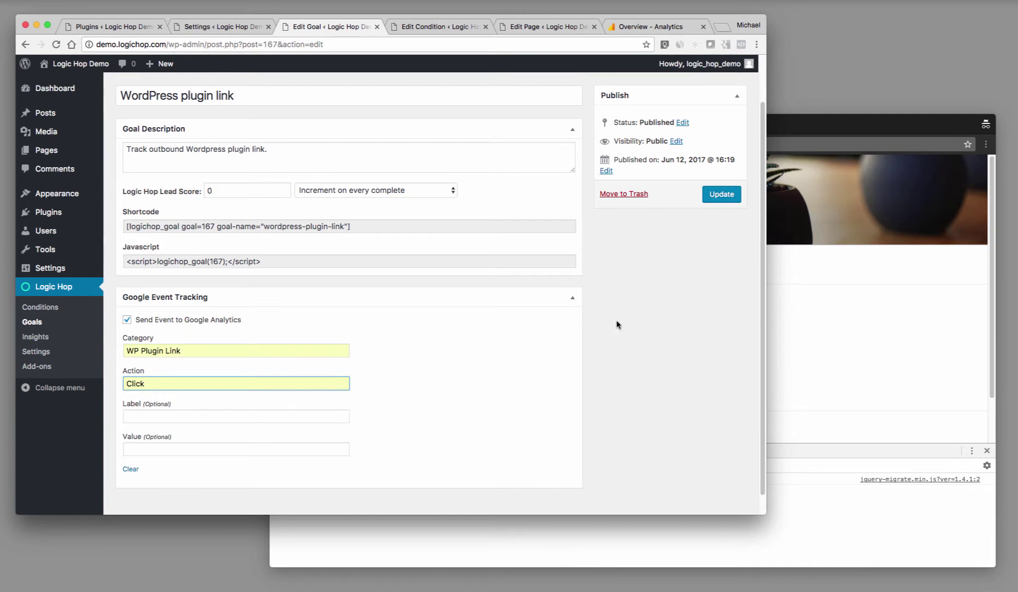
{"action": "left_click", "coordinate": [844, 307]}
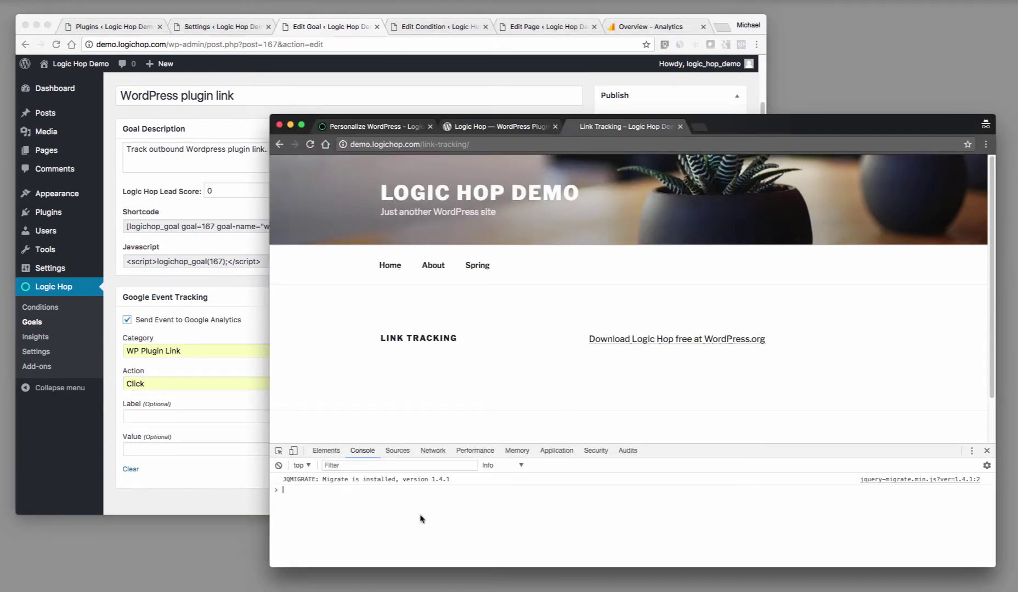
Run logichop.debug in the console and expand the debug object to find Source 'direct'.
{"action": "type", "text": "logichop"}
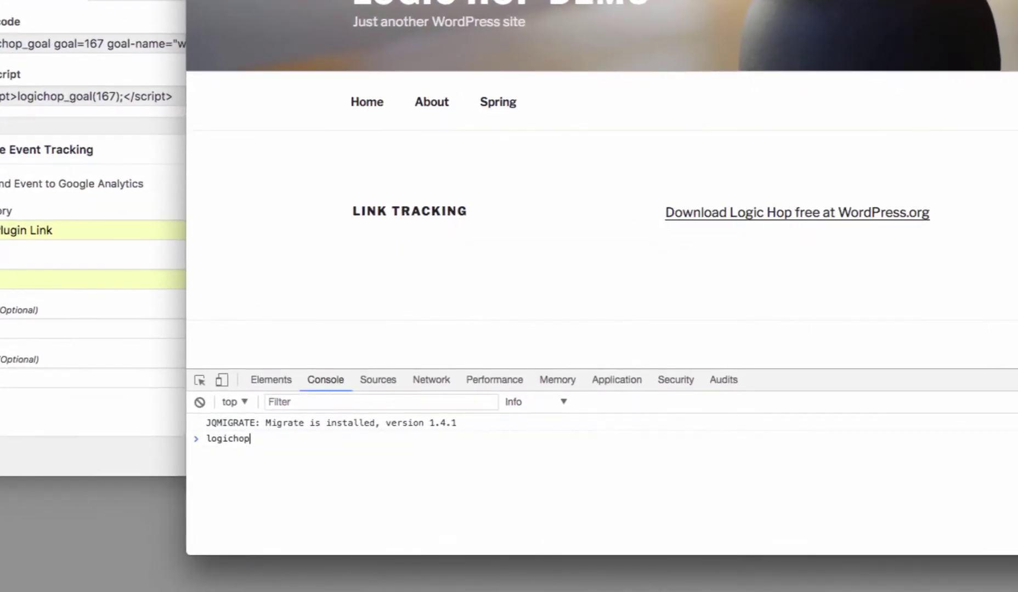
{"action": "type", "text": ".debug"}
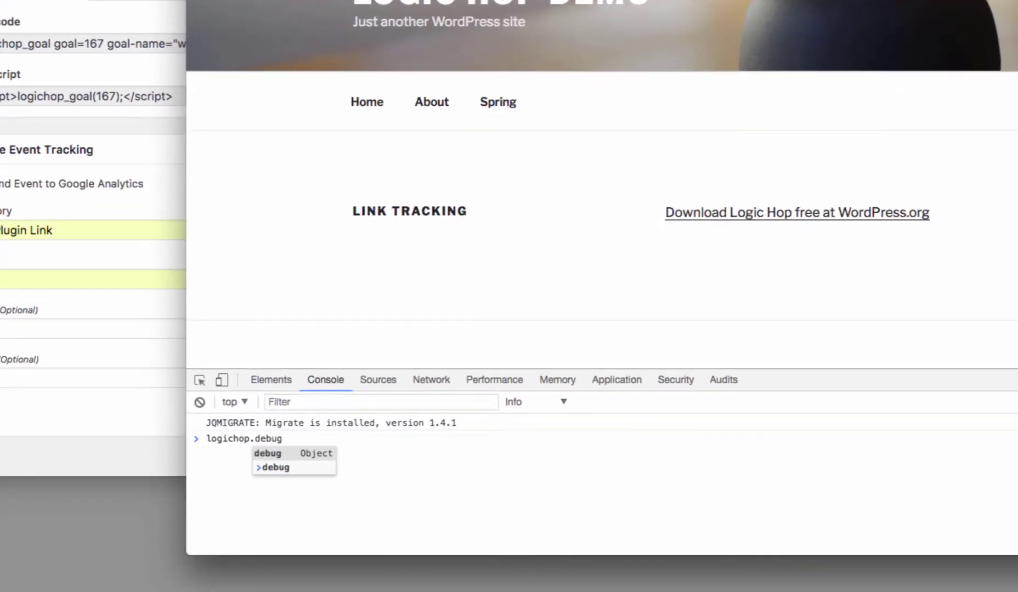
{"action": "key", "text": "Return"}
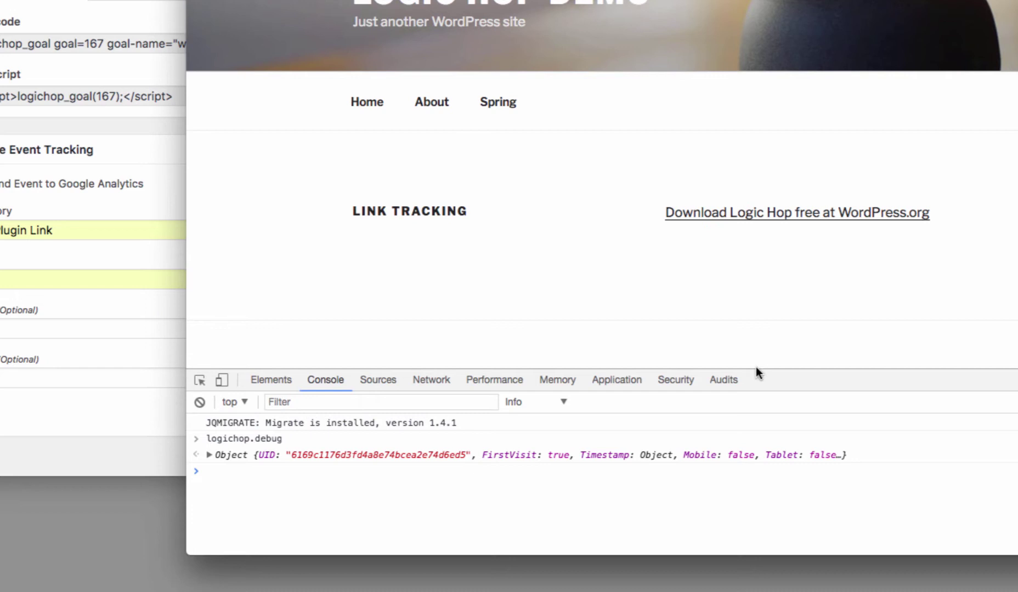
{"action": "left_click_drag", "start_coordinate": [760, 370], "coordinate": [777, 262]}
{"action": "left_click", "coordinate": [252, 355]}
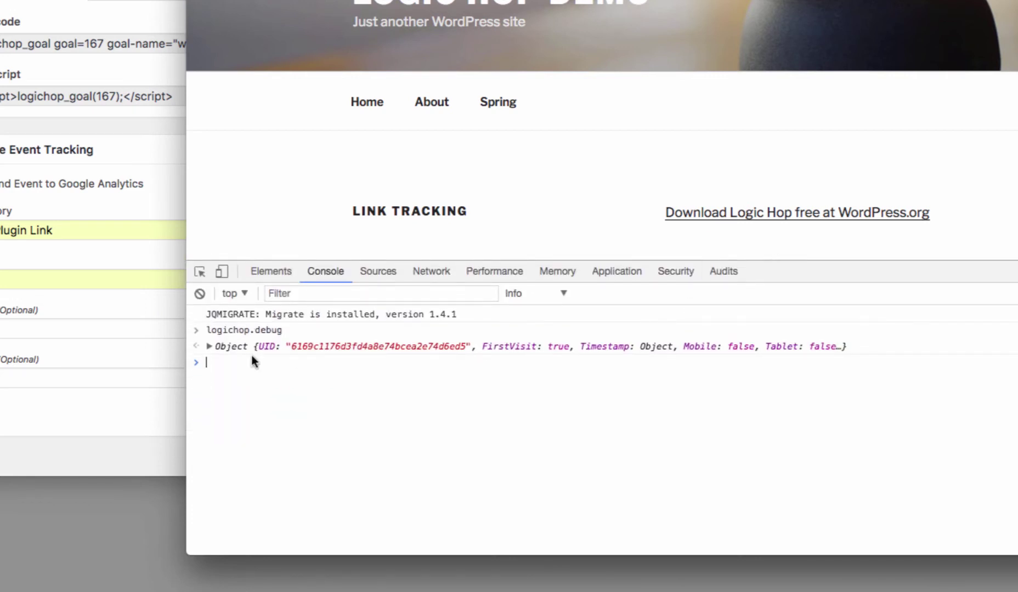
{"action": "left_click", "coordinate": [208, 347]}
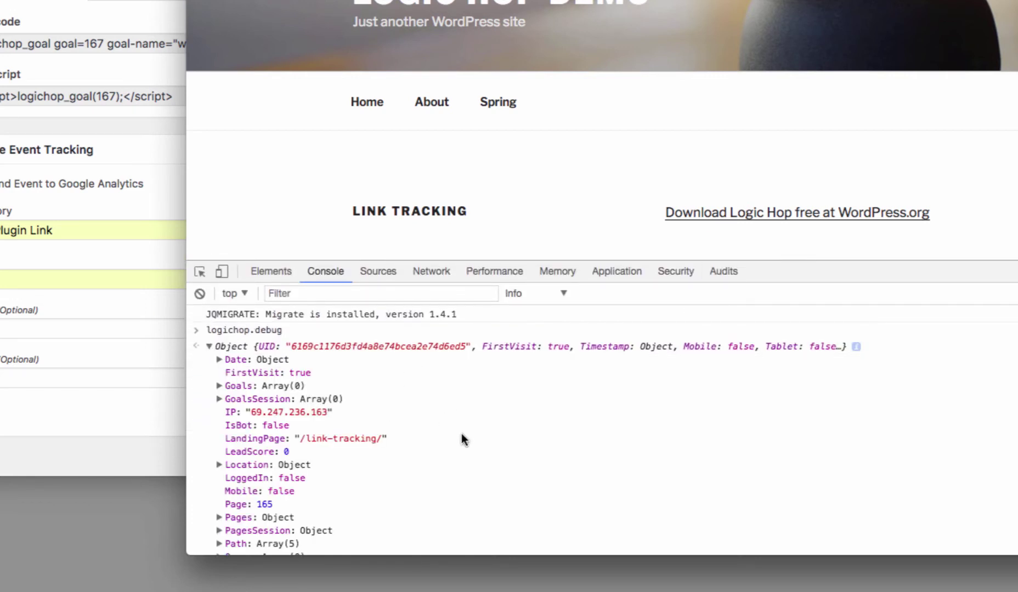
{"action": "scroll", "coordinate": [461, 451], "scroll_direction": "down", "scroll_amount": 1}
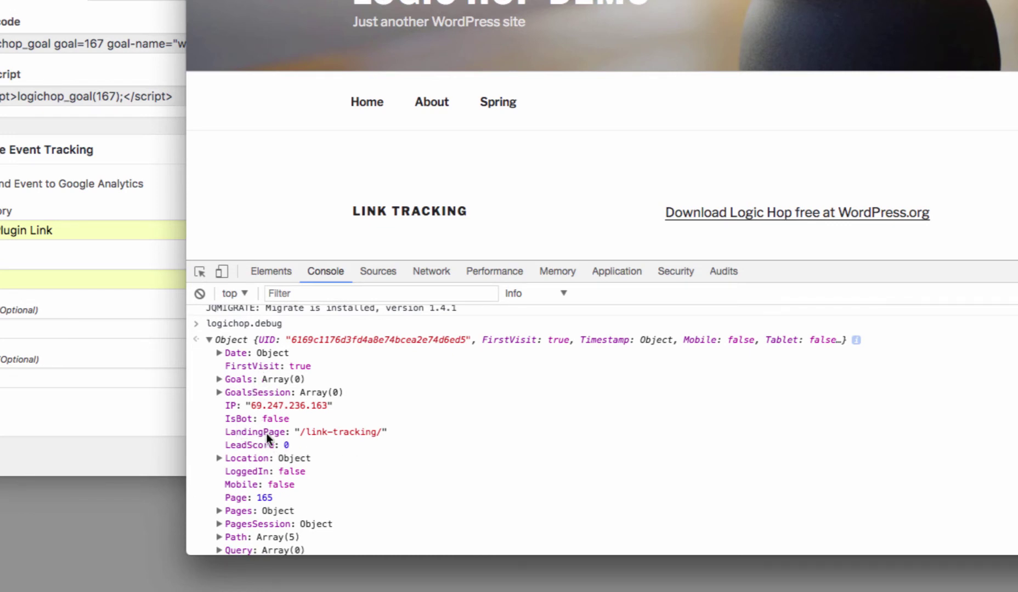
{"action": "scroll", "coordinate": [325, 484], "scroll_direction": "down", "scroll_amount": 4}
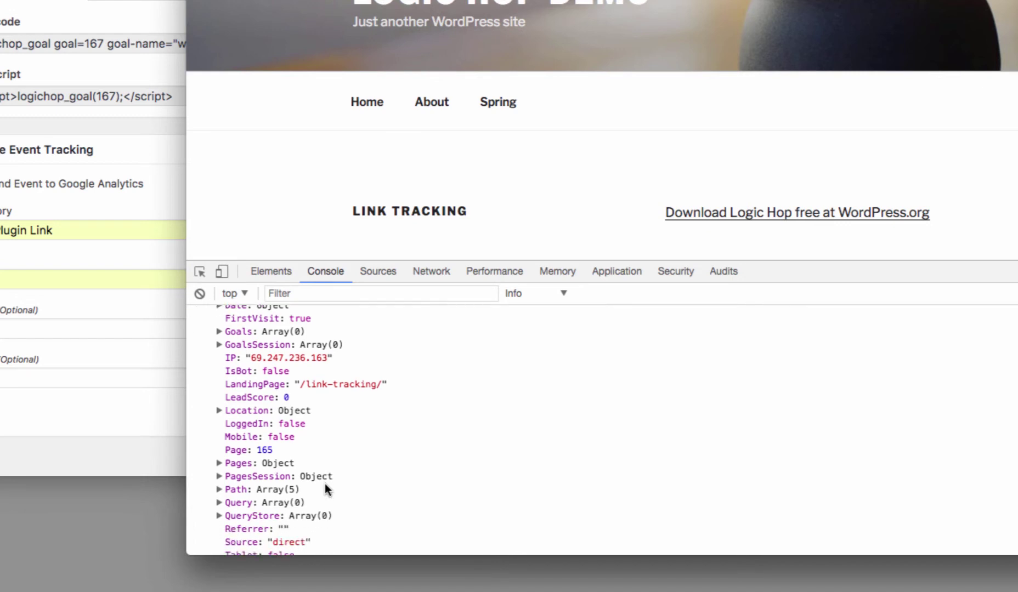
{"action": "scroll", "coordinate": [325, 484], "scroll_direction": "down", "scroll_amount": 6}
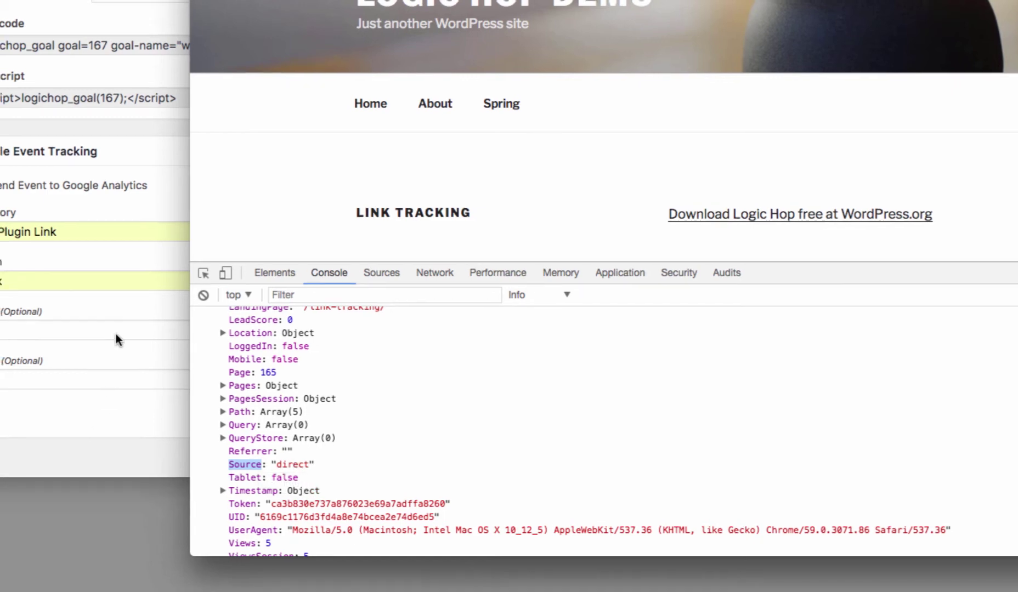
{"action": "left_click", "coordinate": [115, 331]}
Enter {{Source}} as the goal's Google event Label and update the goal.
{"action": "left_click", "coordinate": [239, 371]}
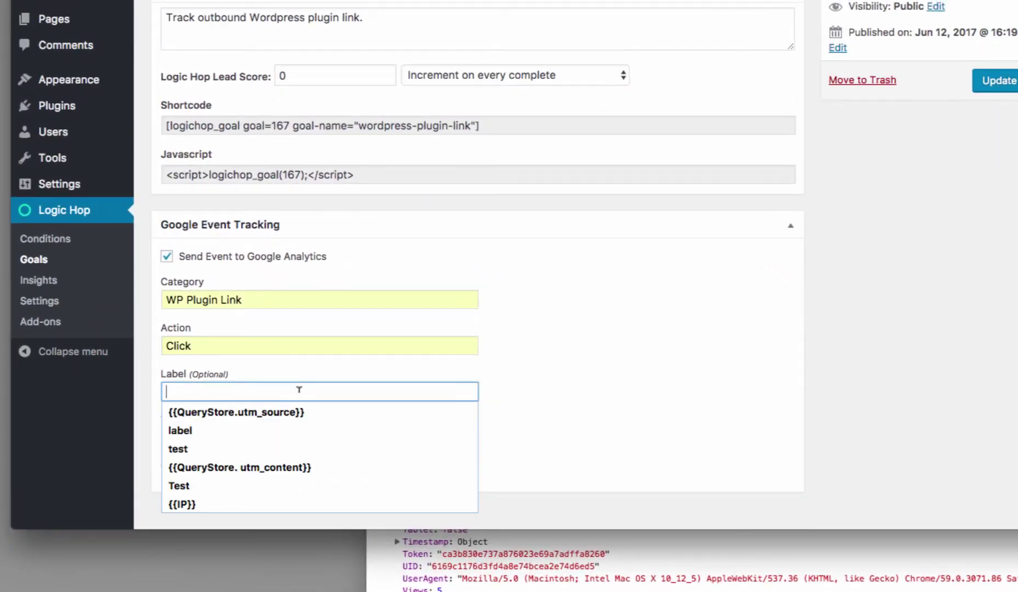
{"action": "type", "text": "{"}
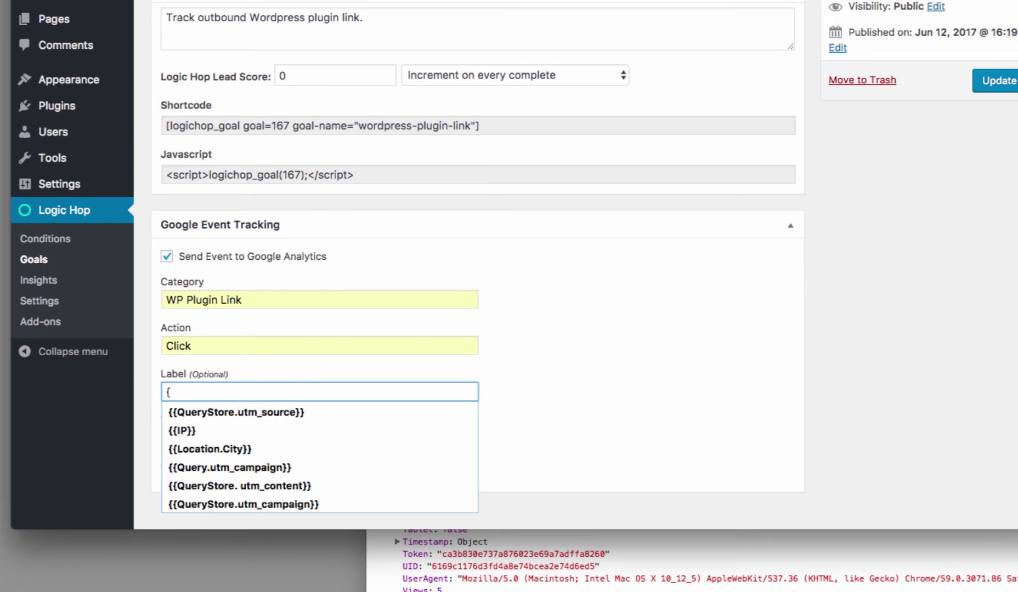
{"action": "type", "text": "{Source}}"}
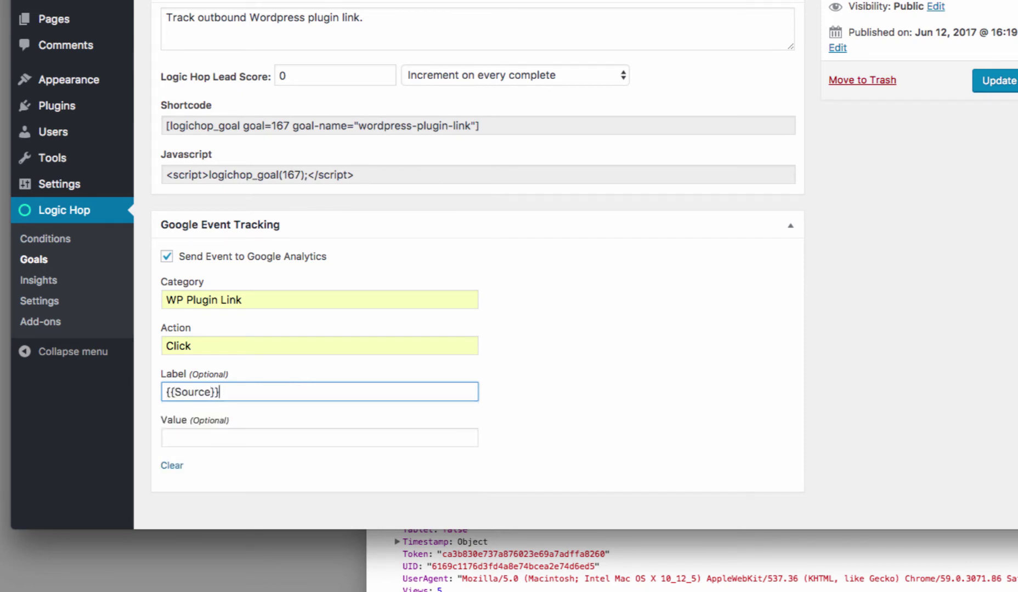
{"action": "double_click", "coordinate": [196, 392]}
{"action": "left_click_drag", "start_coordinate": [232, 392], "coordinate": [162, 391]}
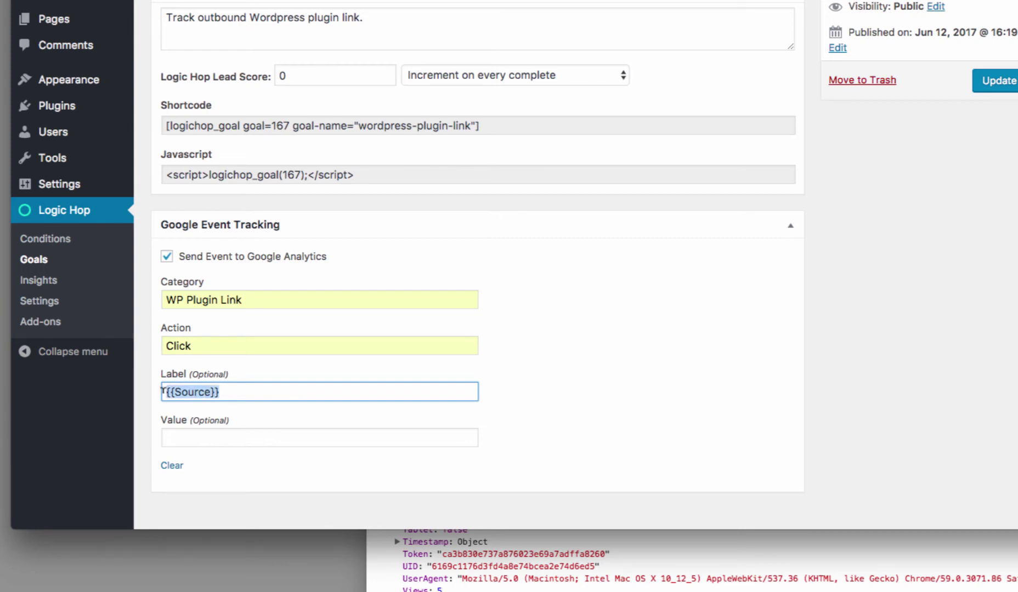
{"action": "left_click", "coordinate": [224, 392]}
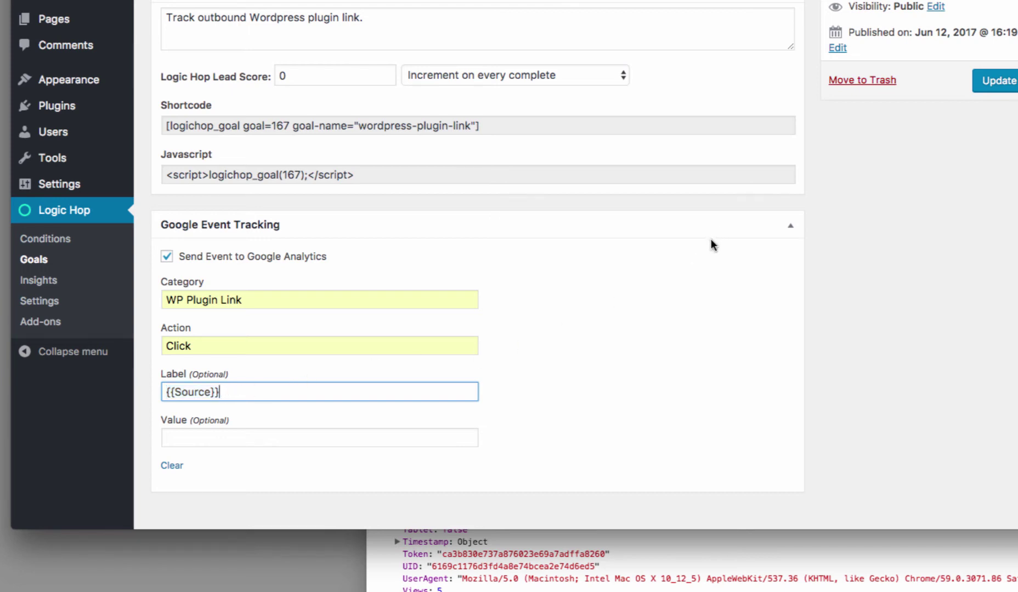
{"action": "left_click", "coordinate": [989, 84]}
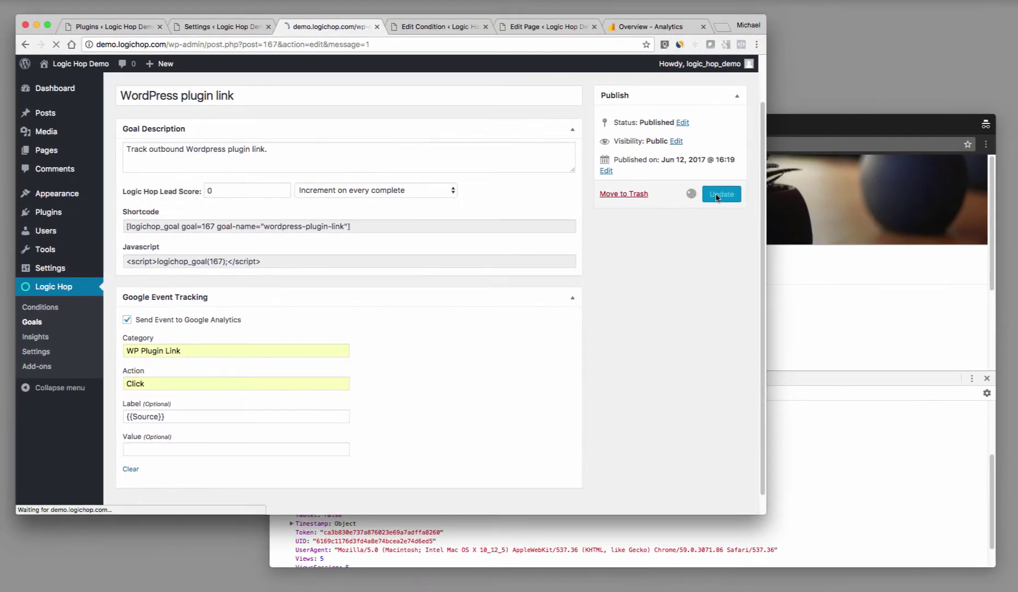
{"action": "scroll", "coordinate": [378, 430], "scroll_direction": "down", "scroll_amount": 3}
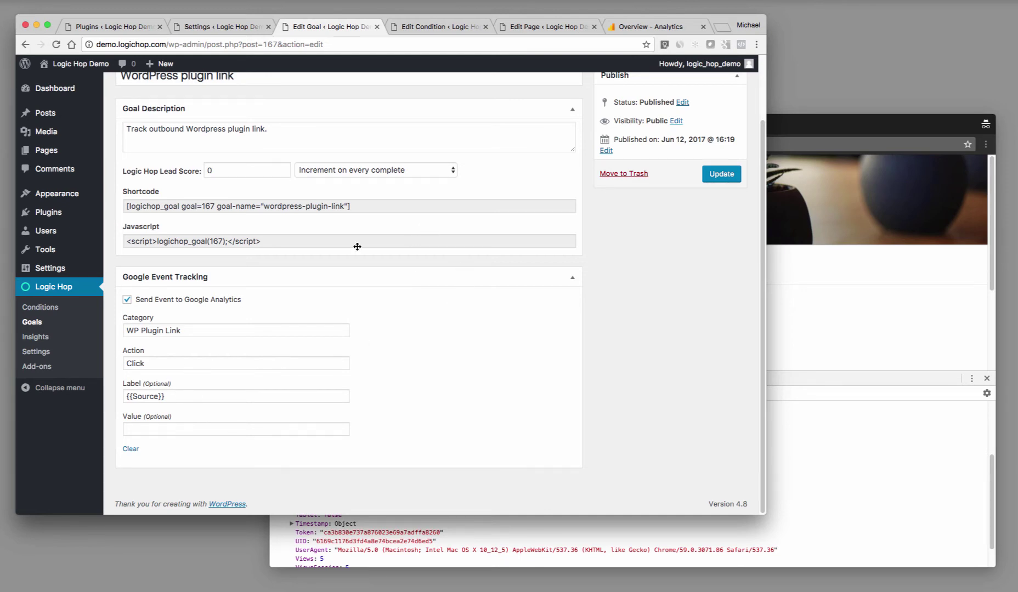
Reload the Link Tracking page and view Google Analytics' Real-Time Events report with 1 active user.
{"action": "left_click", "coordinate": [657, 29]}
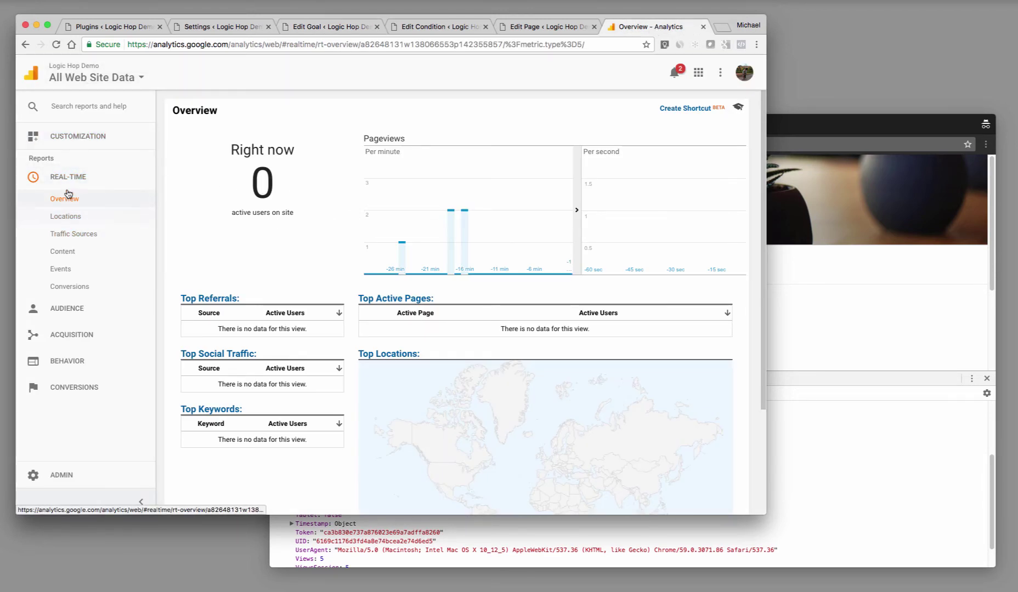
{"action": "left_click", "coordinate": [837, 274]}
{"action": "key", "text": "super+r"}
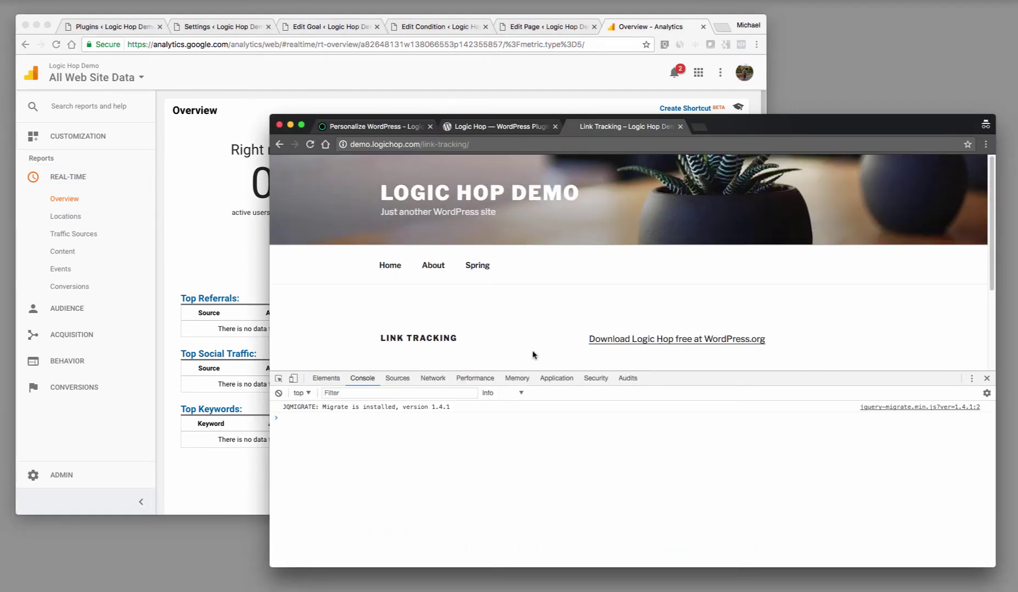
{"action": "left_click_drag", "start_coordinate": [810, 372], "coordinate": [804, 437]}
{"action": "left_click", "coordinate": [214, 278]}
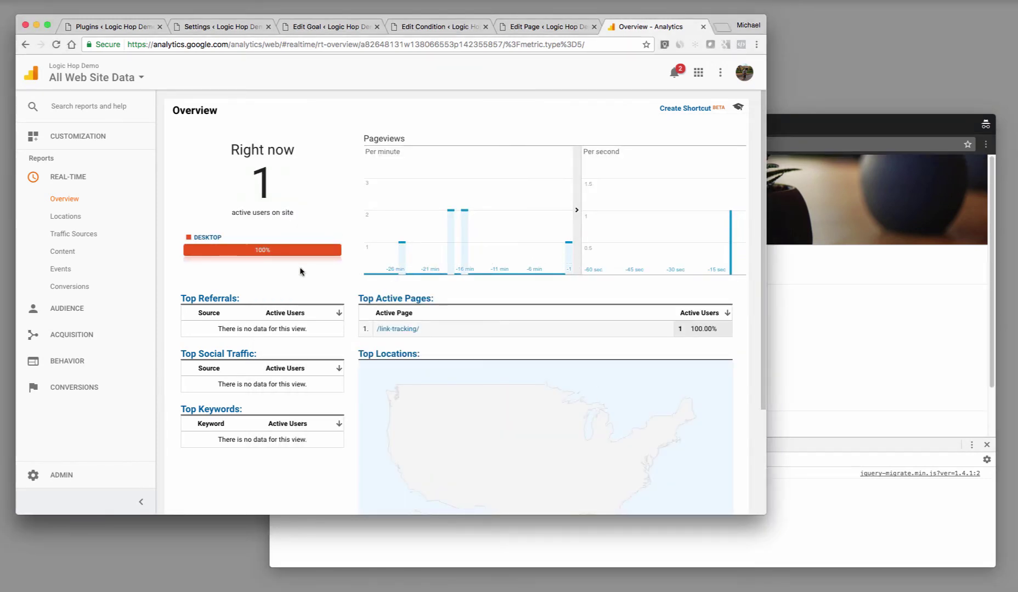
{"action": "left_click", "coordinate": [55, 270]}
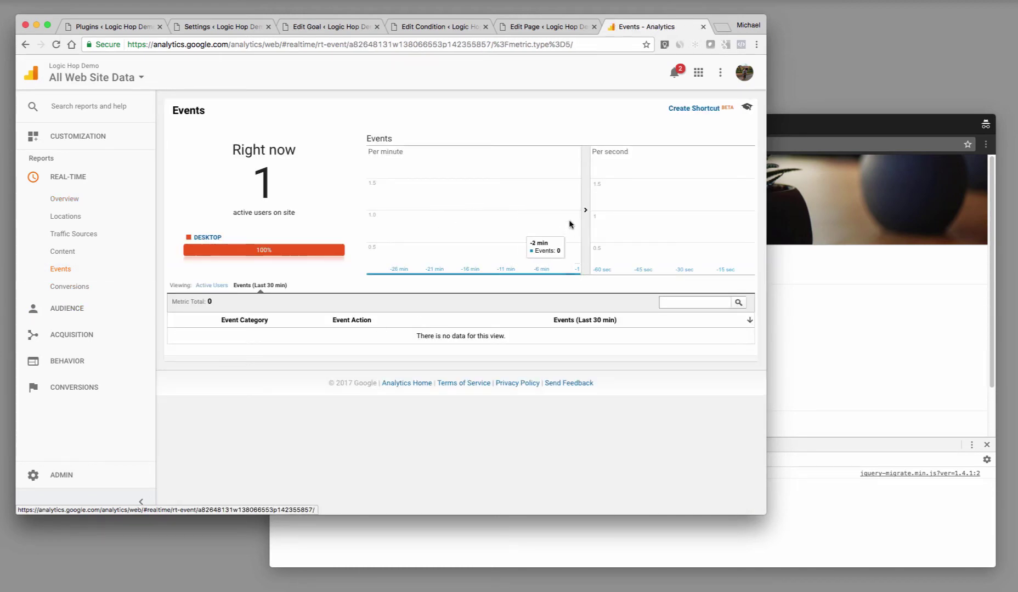
Select the goal's JavaScript call and type logichop_goal(167) into the Link Tracking page's console.
{"action": "left_click", "coordinate": [328, 28]}
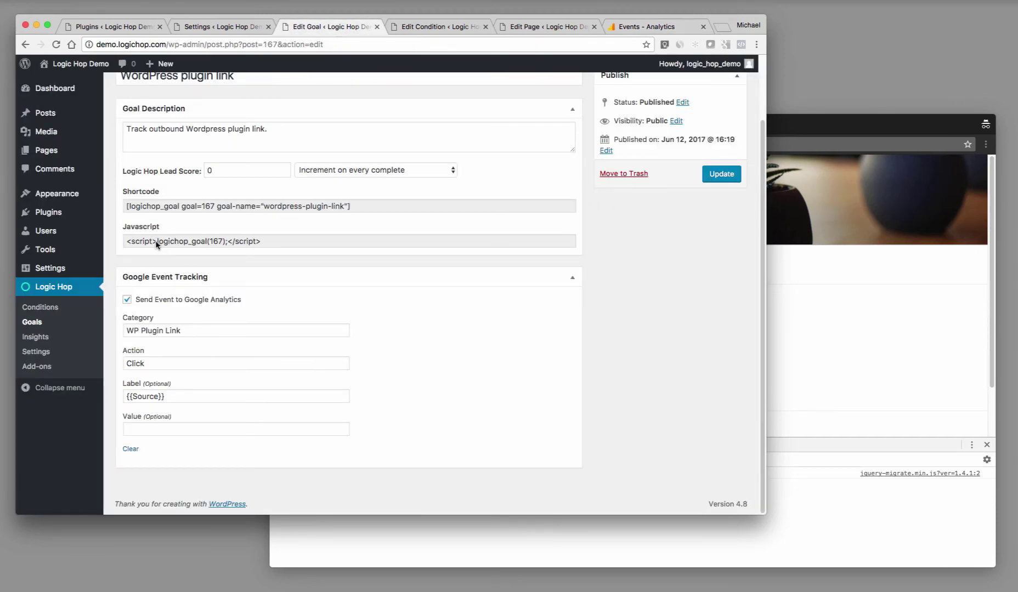
{"action": "left_click_drag", "start_coordinate": [127, 242], "coordinate": [229, 241]}
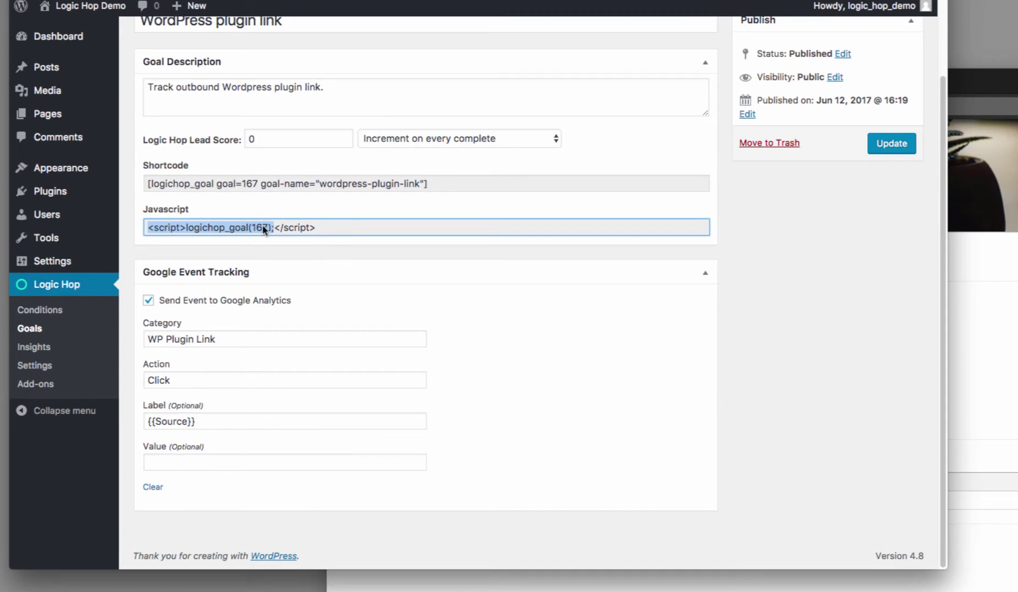
{"action": "left_click", "coordinate": [997, 376]}
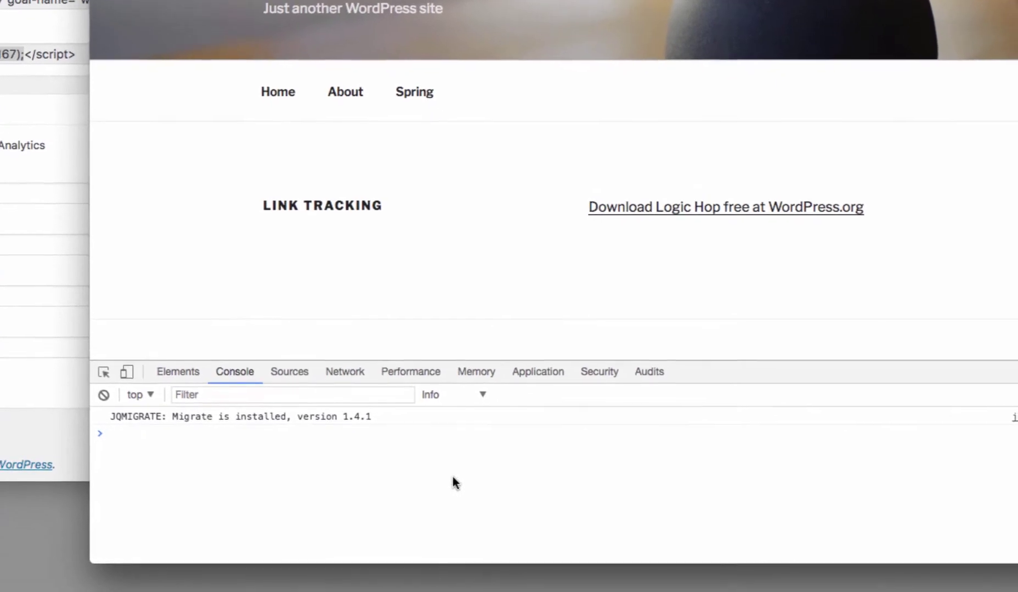
{"action": "type", "text": "log"}
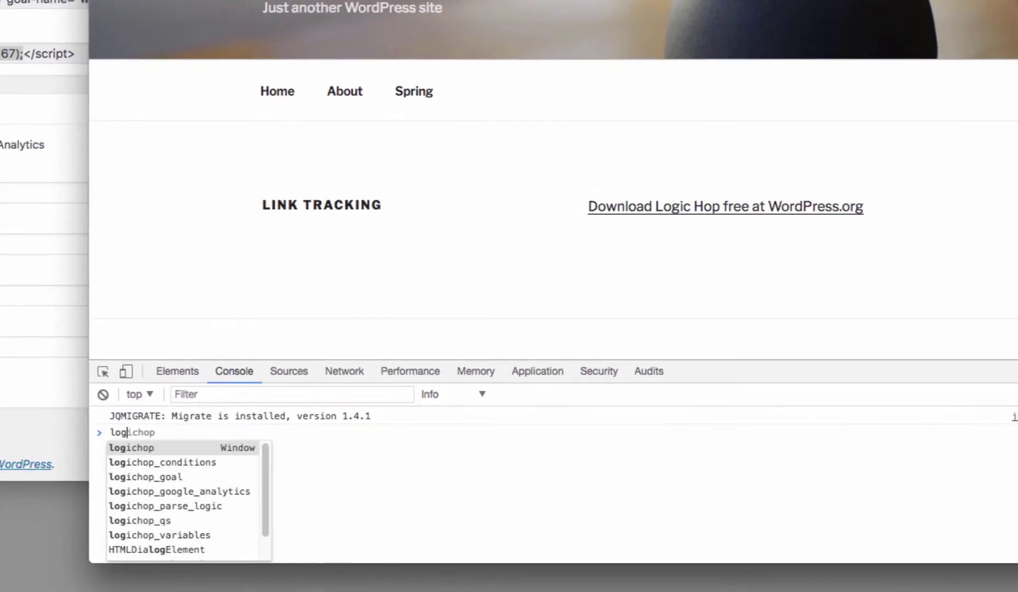
{"action": "key", "text": "Tab"}
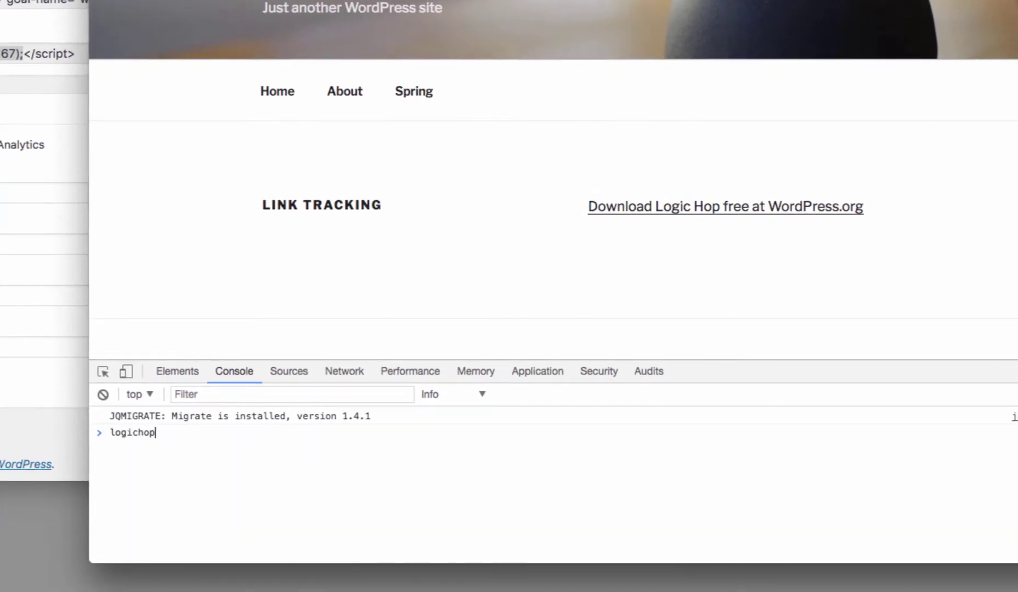
{"action": "type", "text": "_goal(167)"}
{"action": "left_click", "coordinate": [623, 23]}
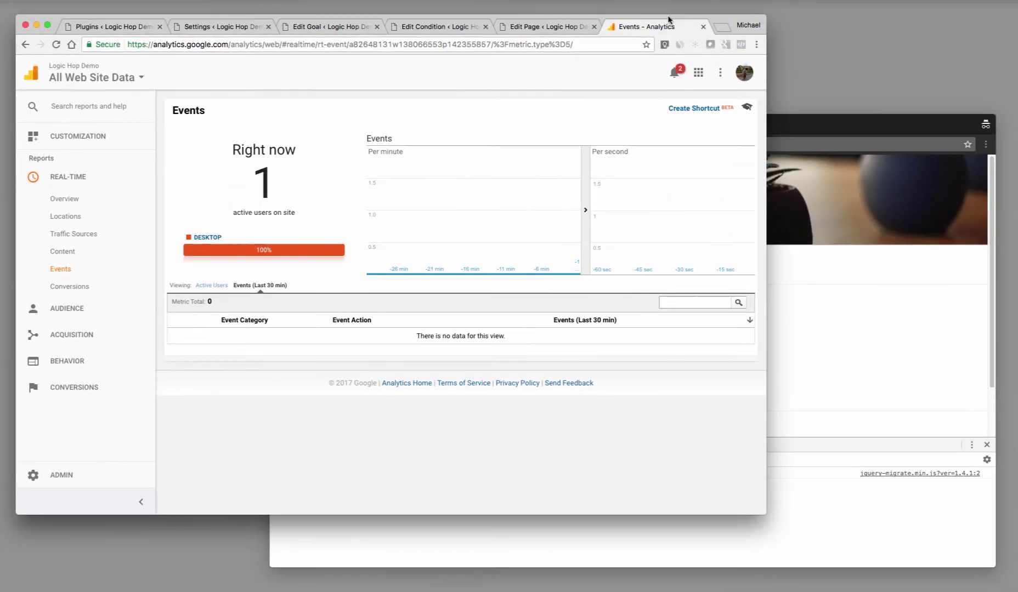
{"action": "left_click_drag", "start_coordinate": [623, 23], "coordinate": [639, 9]}
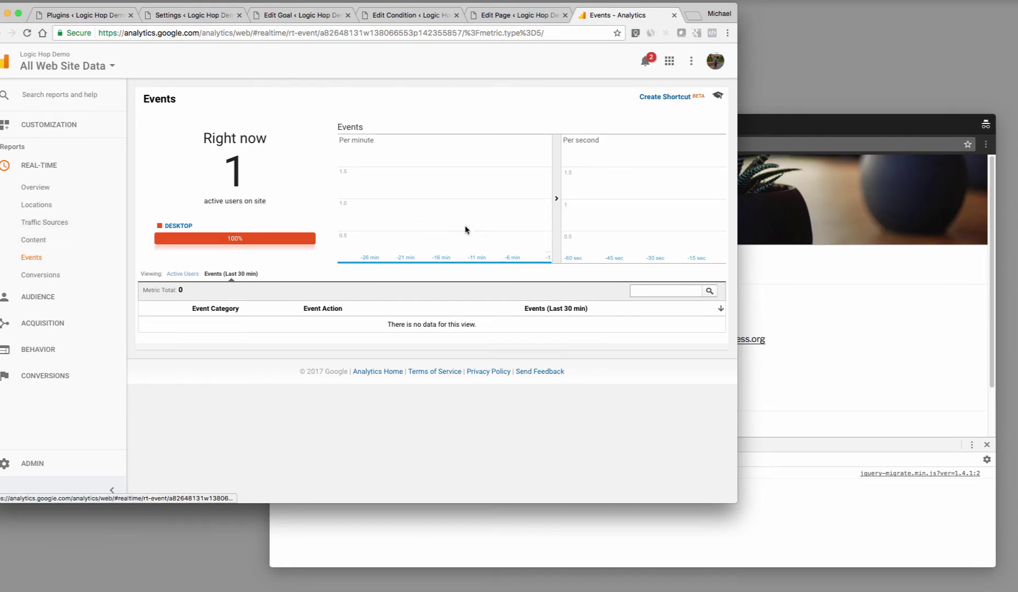
{"action": "left_click", "coordinate": [794, 306]}
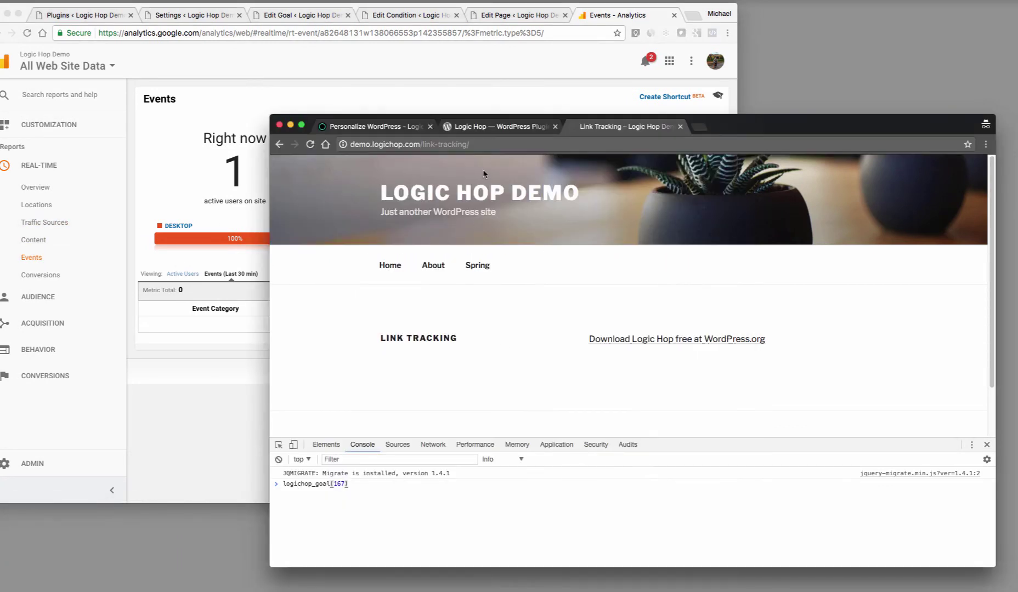
Run logichop_goal(167) and drill into the WP+Plugin+Link Click event in real-time Events.
{"action": "key", "text": "Return"}
{"action": "left_click", "coordinate": [488, 91]}
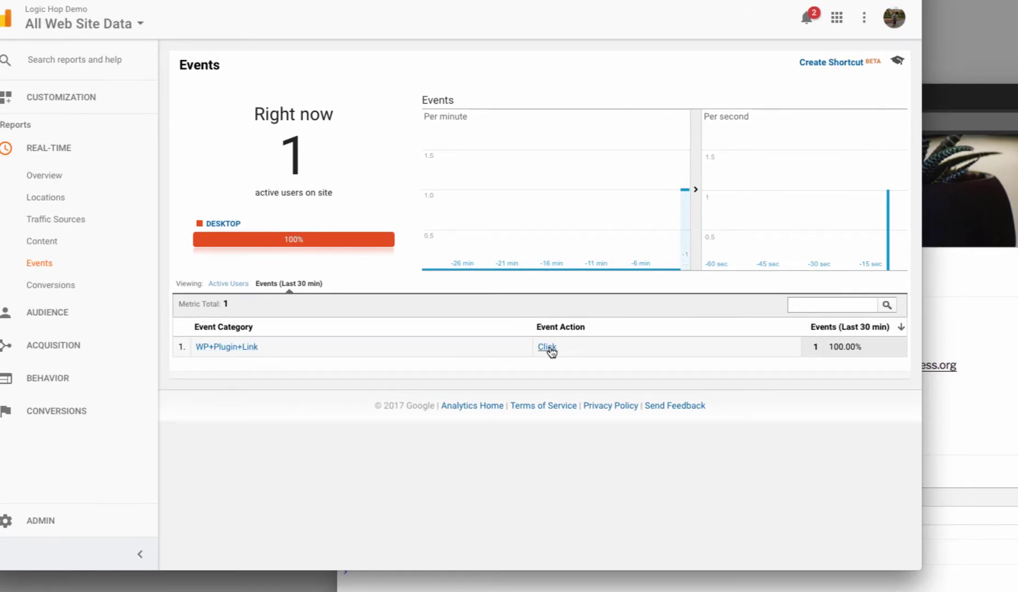
{"action": "left_click", "coordinate": [243, 348]}
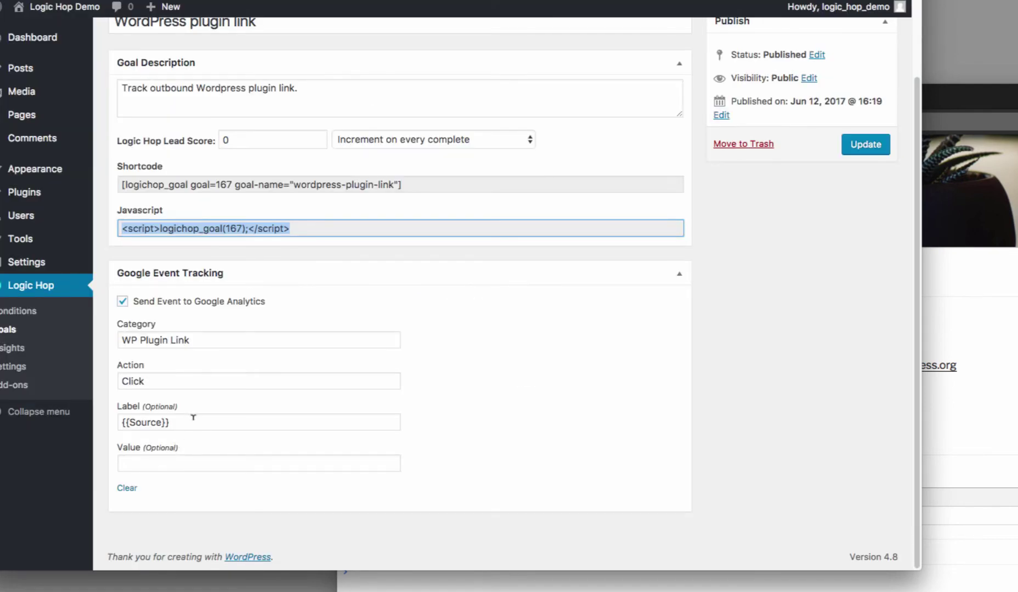
{"action": "left_click_drag", "start_coordinate": [193, 418], "coordinate": [104, 421]}
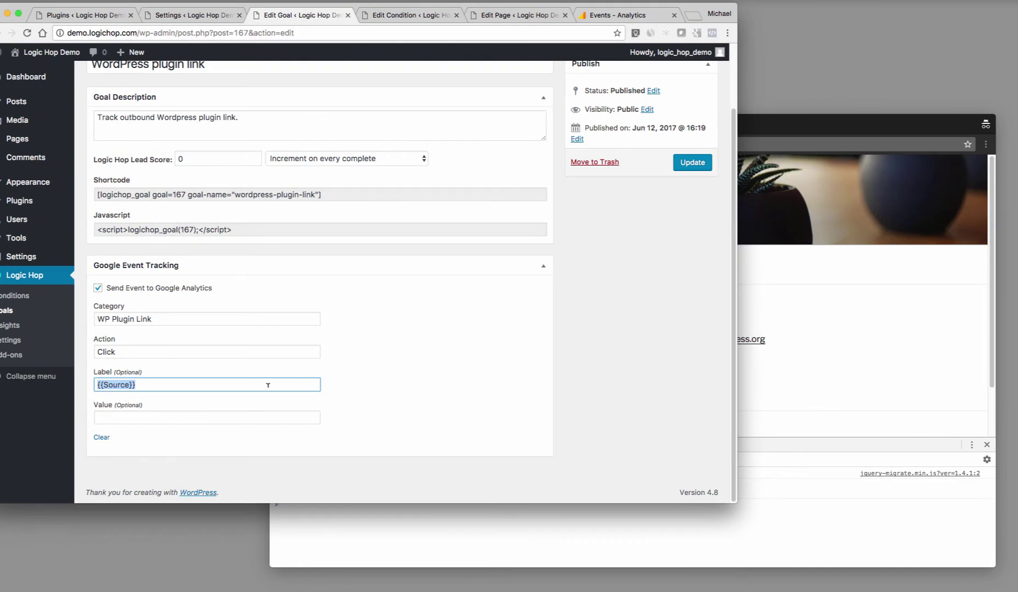
{"action": "left_click", "coordinate": [187, 383]}
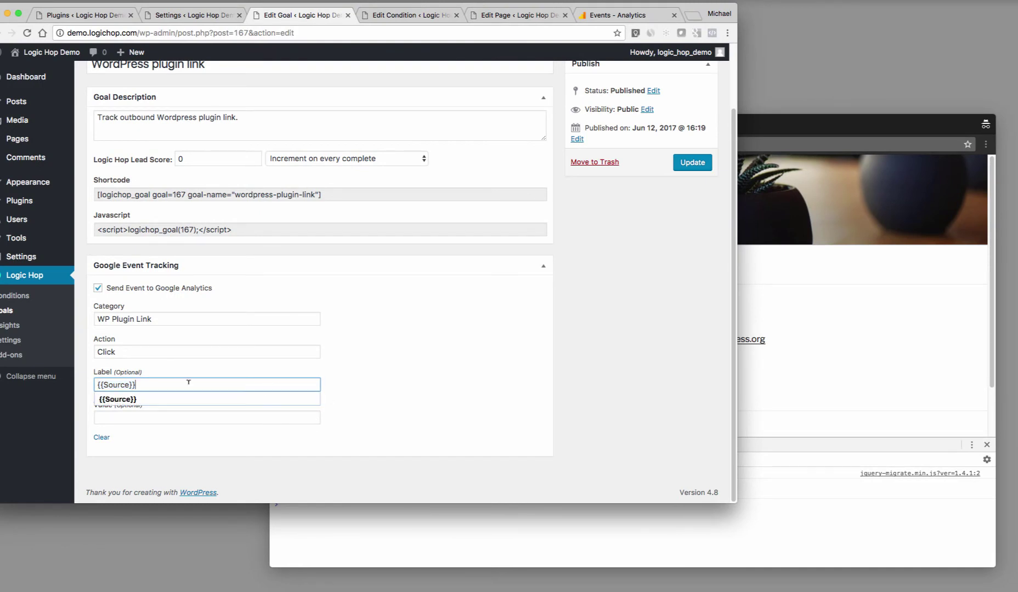
{"action": "left_click", "coordinate": [423, 373]}
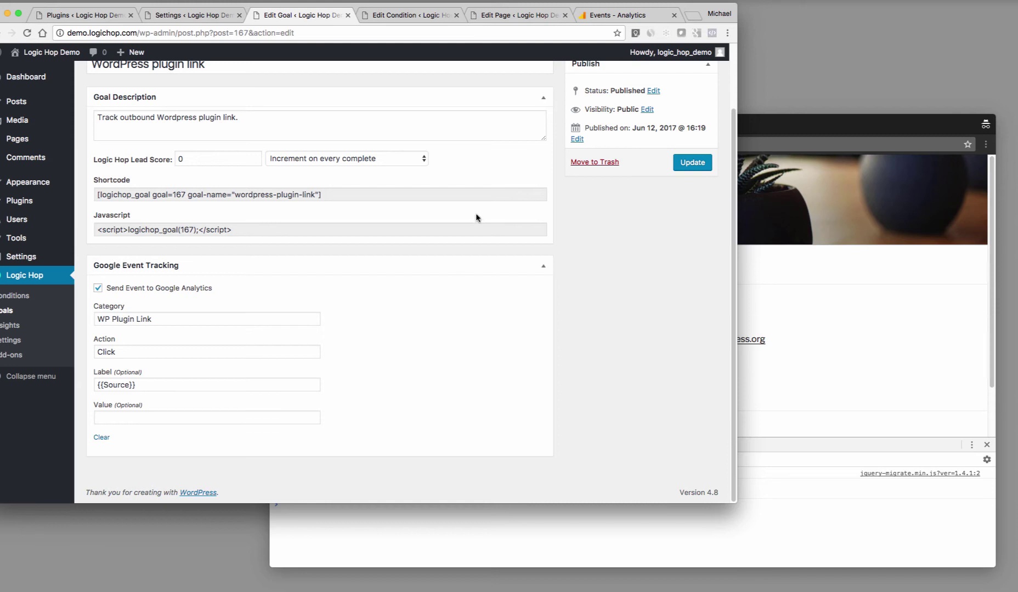
Add class 'wp-plugin-link' to the download link's anchor tag in the page's Text editor.
{"action": "left_click", "coordinate": [509, 18]}
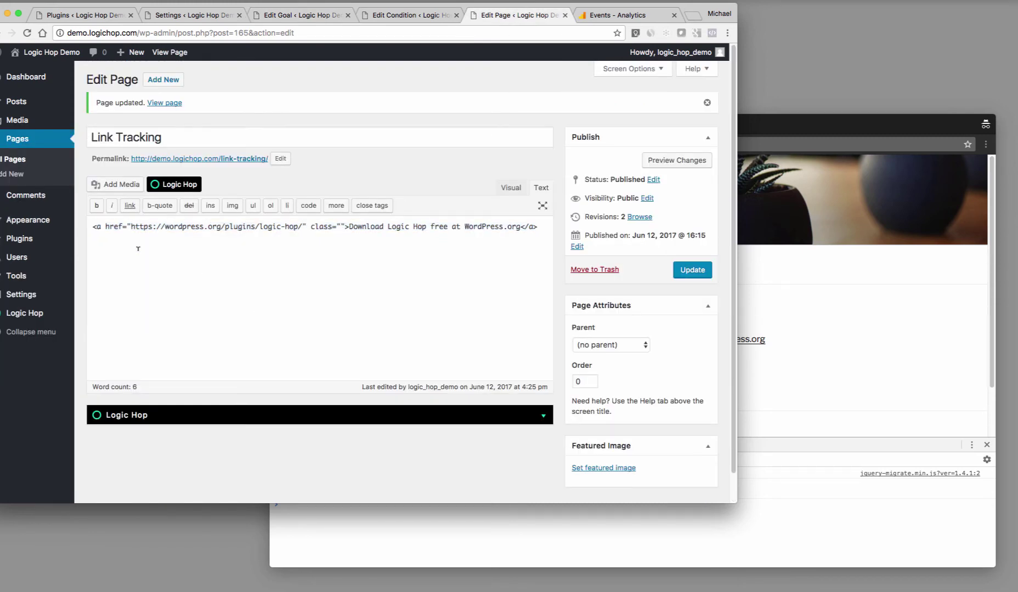
{"action": "left_click", "coordinate": [341, 226]}
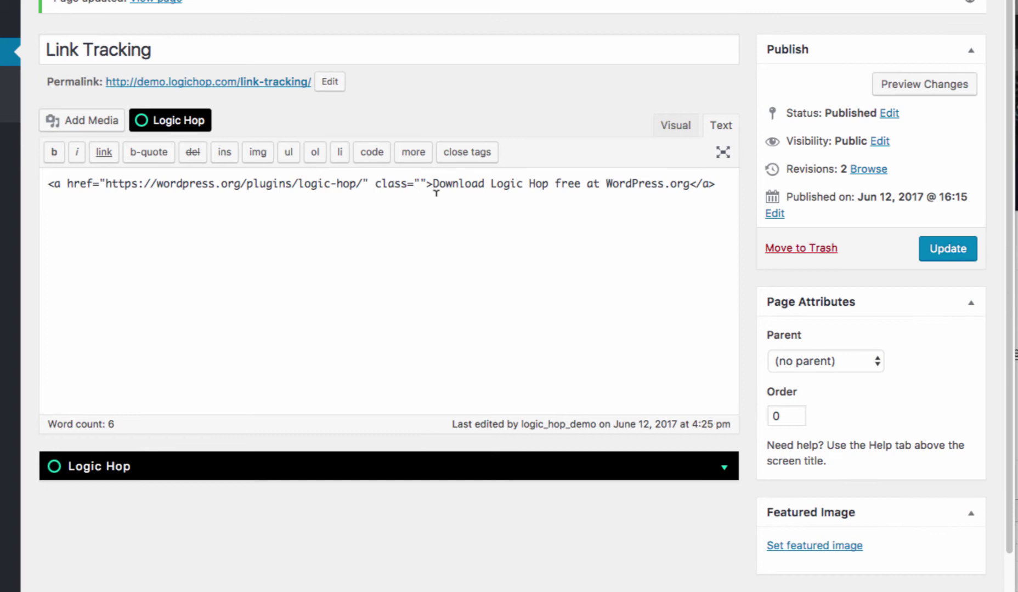
{"action": "type", "text": "wp-plugin"}
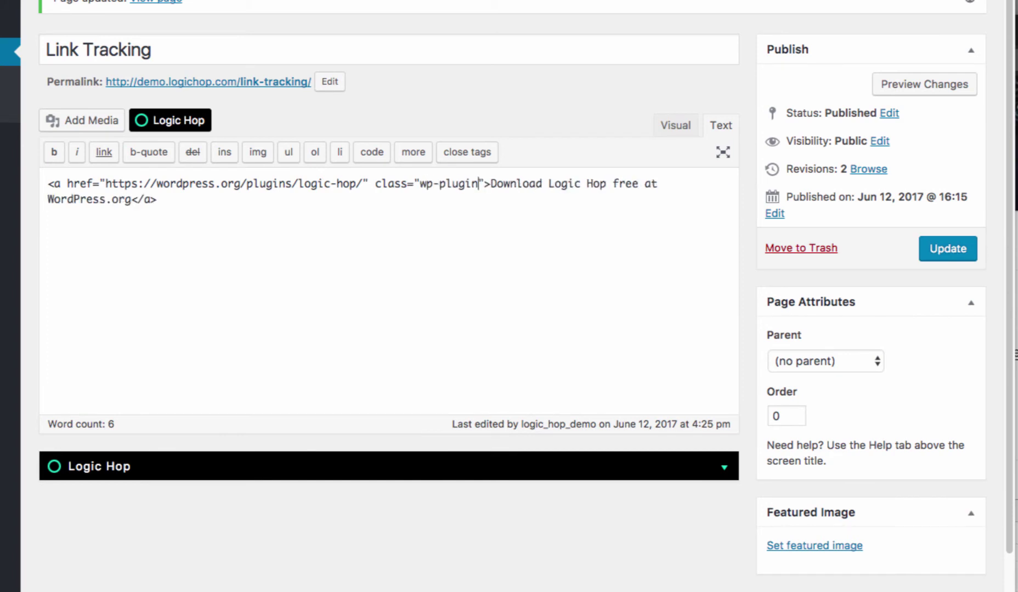
{"action": "type", "text": "-link"}
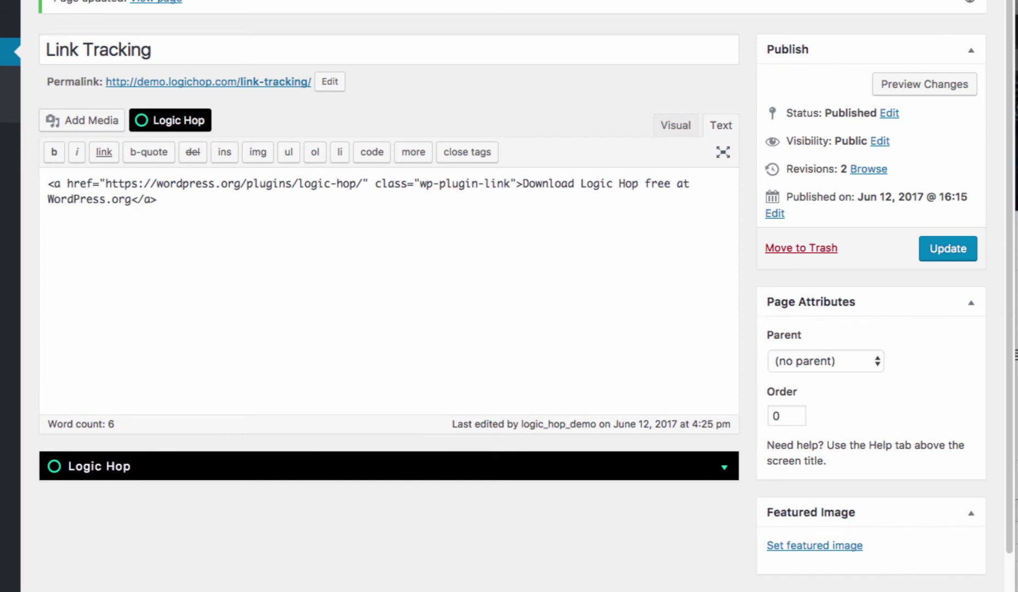
{"action": "left_click", "coordinate": [421, 184], "text": "shift"}
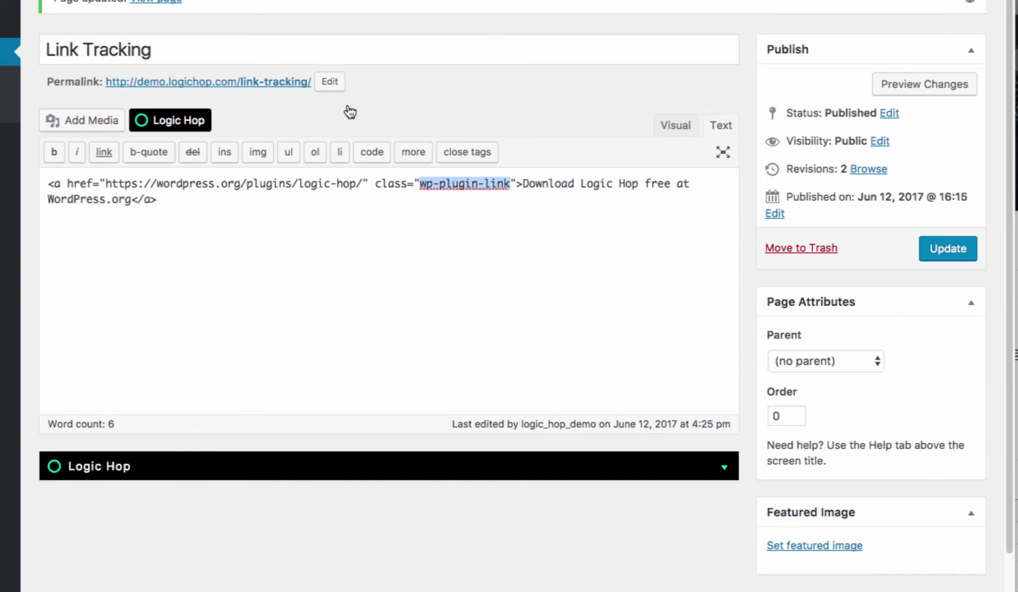
Set the Logic Hop JavaScript event goal to On Click for element .wp-plugin-link.
{"action": "left_click", "coordinate": [724, 468]}
{"action": "scroll", "coordinate": [570, 325], "scroll_direction": "down", "scroll_amount": 3}
{"action": "scroll", "coordinate": [543, 312], "scroll_direction": "down", "scroll_amount": 10}
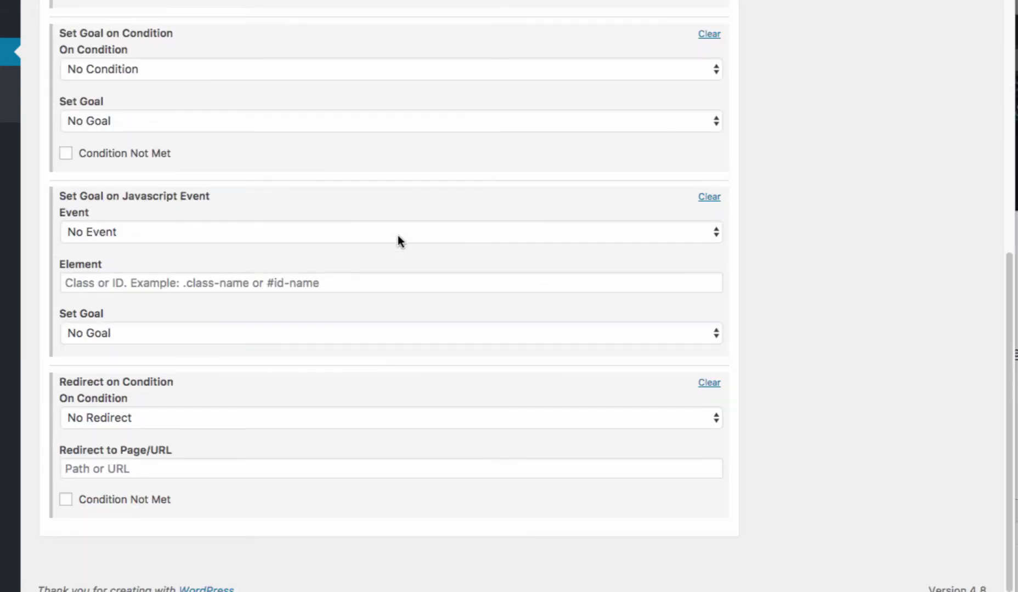
{"action": "left_click", "coordinate": [397, 240]}
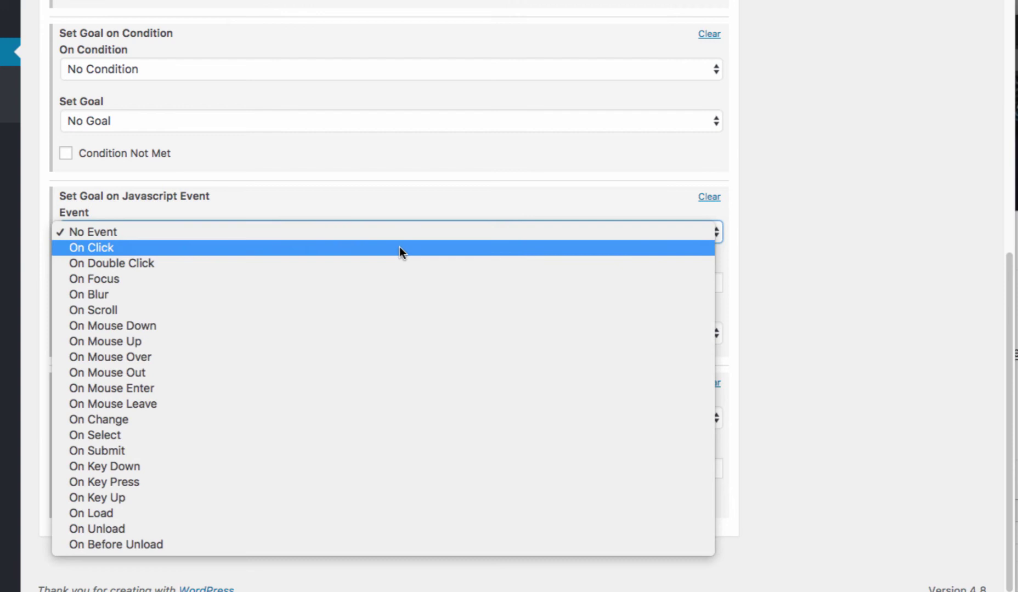
{"action": "left_click", "coordinate": [399, 248]}
{"action": "left_click", "coordinate": [373, 272]}
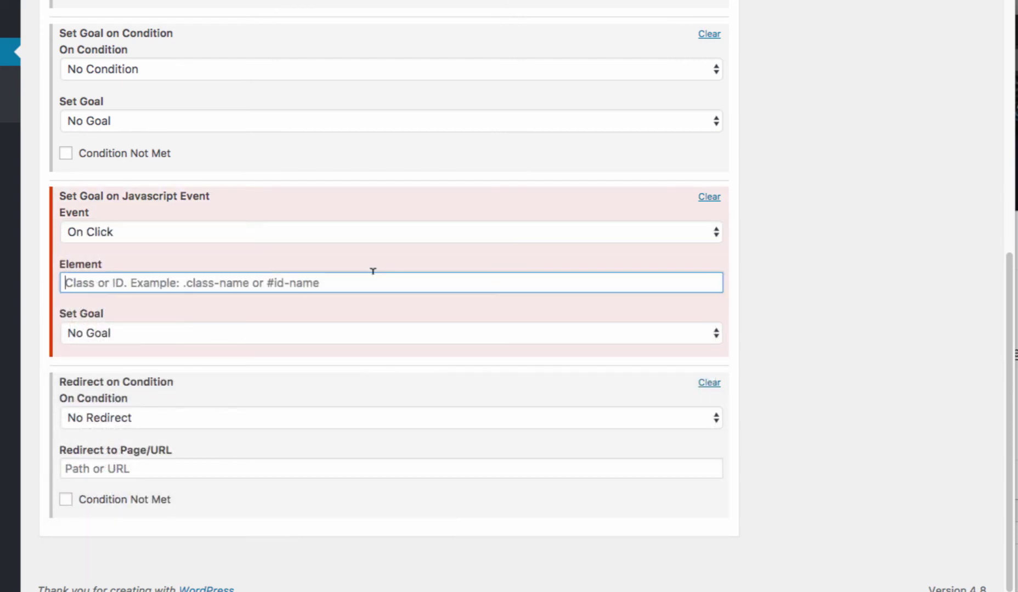
{"action": "type", "text": ".wp-plugin-link"}
Choose Wordpress plugin link as the goal that this click completes.
{"action": "triple_click", "coordinate": [177, 284]}
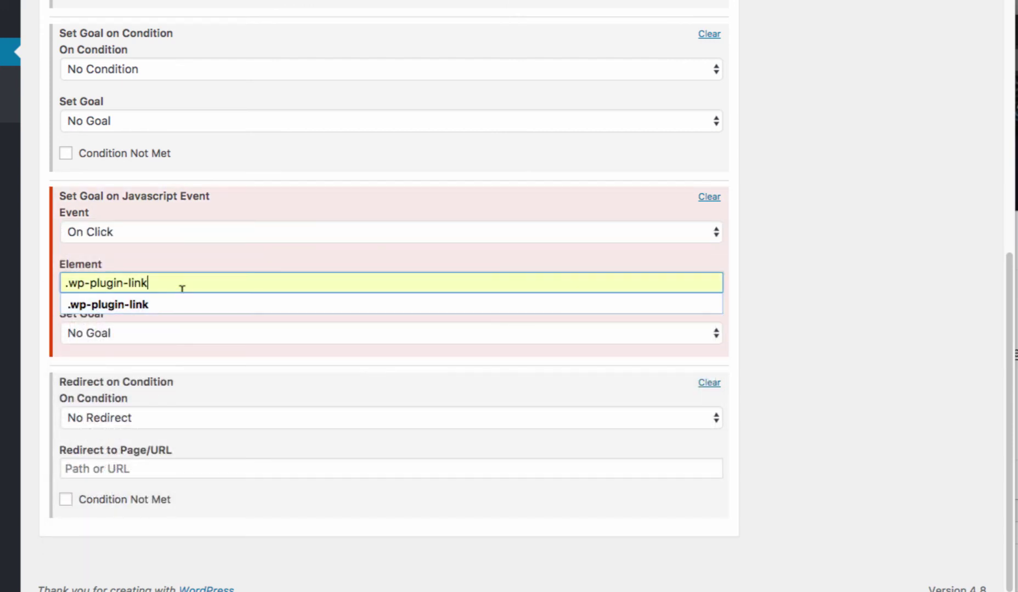
{"action": "left_click", "coordinate": [219, 283]}
{"action": "left_click_drag", "start_coordinate": [219, 283], "coordinate": [41, 280]}
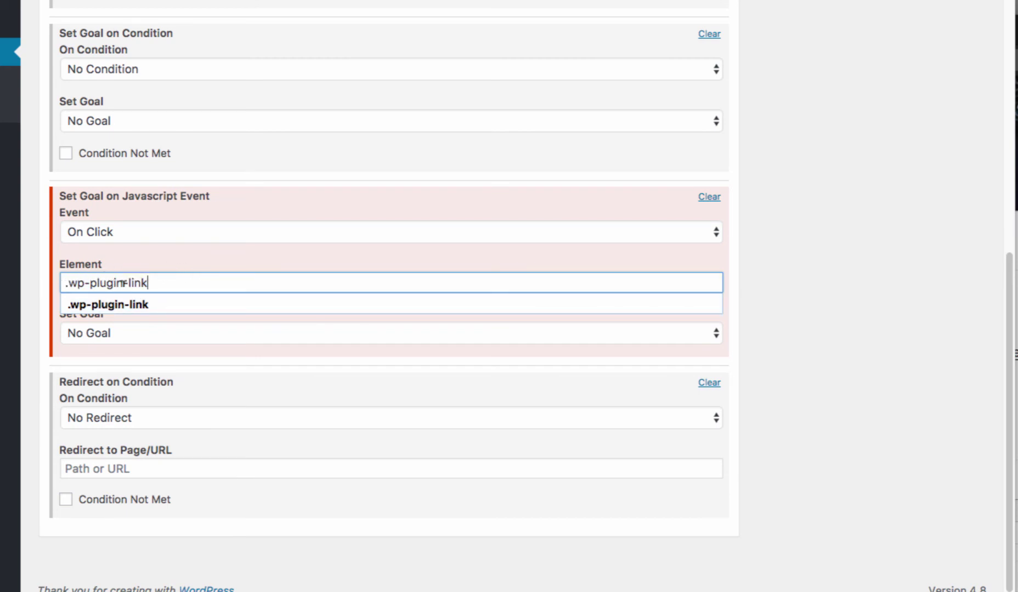
{"action": "left_click", "coordinate": [168, 254]}
{"action": "left_click", "coordinate": [147, 336]}
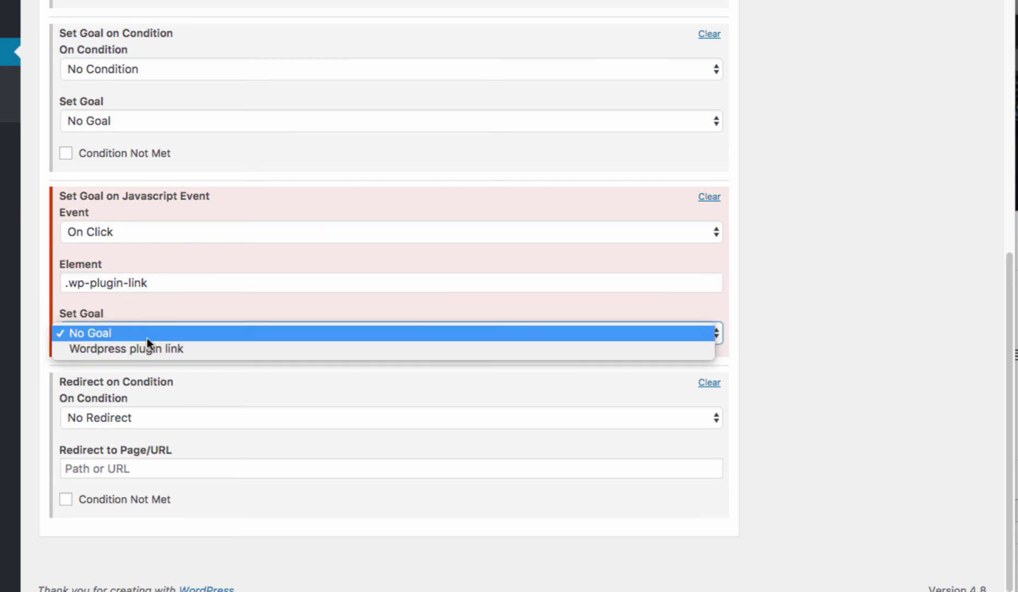
{"action": "left_click", "coordinate": [184, 350]}
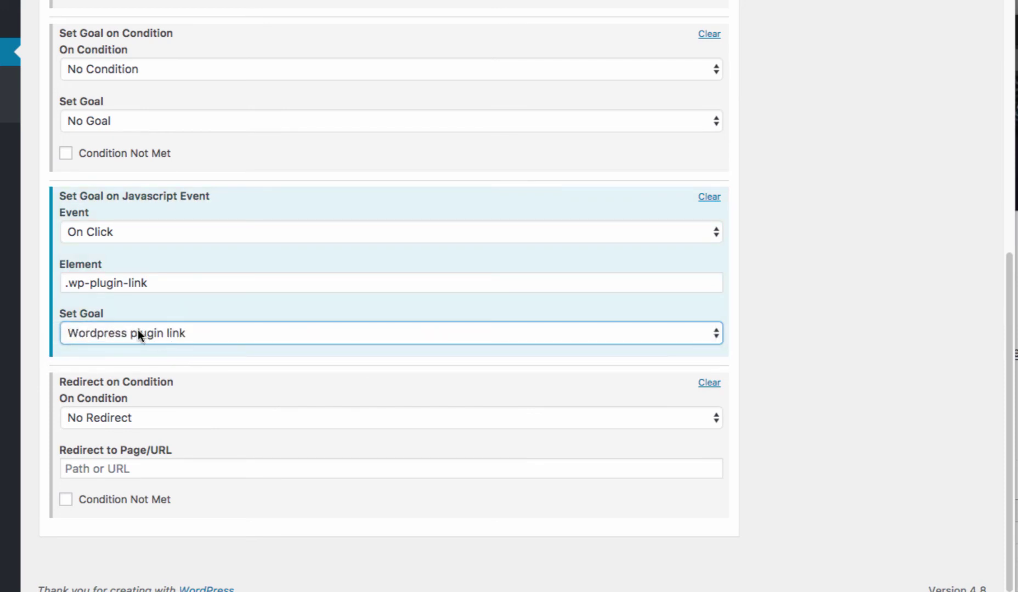
{"action": "left_click", "coordinate": [70, 283]}
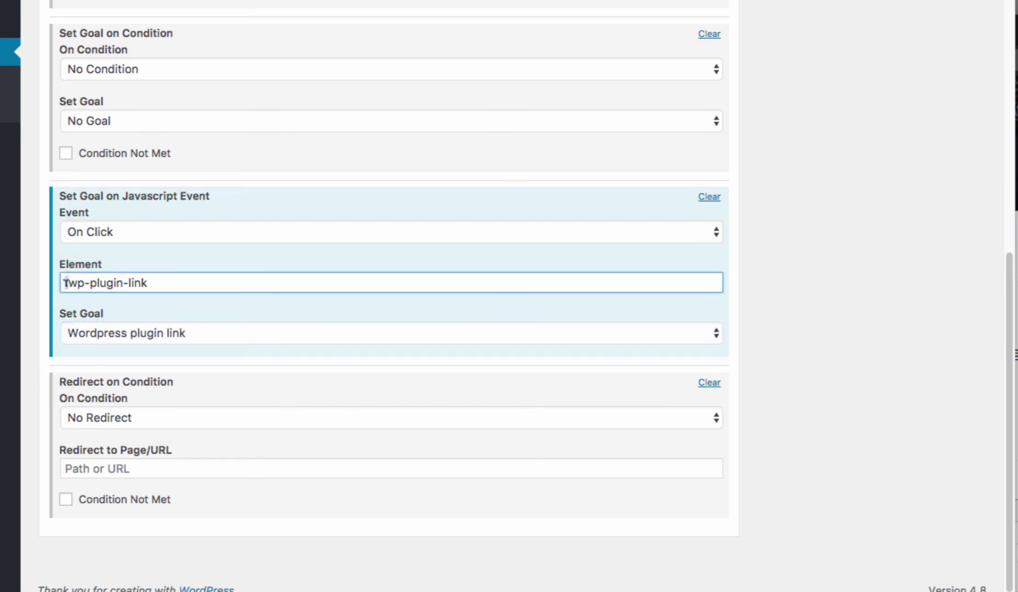
{"action": "left_click", "coordinate": [889, 381]}
Update the Link Tracking page to save its new click-goal settings.
{"action": "scroll", "coordinate": [877, 236], "scroll_direction": "up", "scroll_amount": 6}
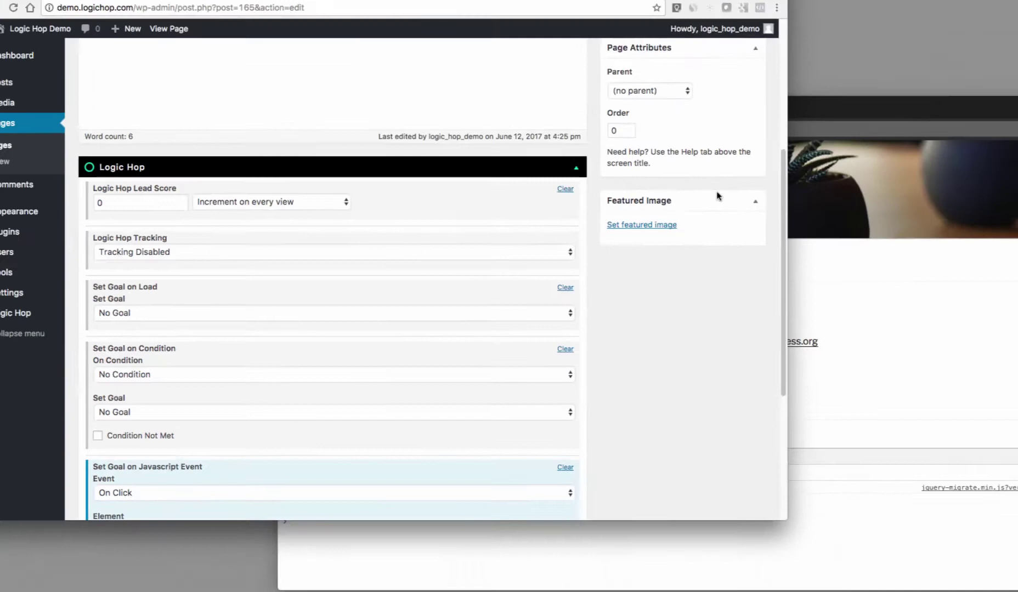
{"action": "scroll", "coordinate": [718, 198], "scroll_direction": "up", "scroll_amount": 5}
{"action": "left_click", "coordinate": [680, 268]}
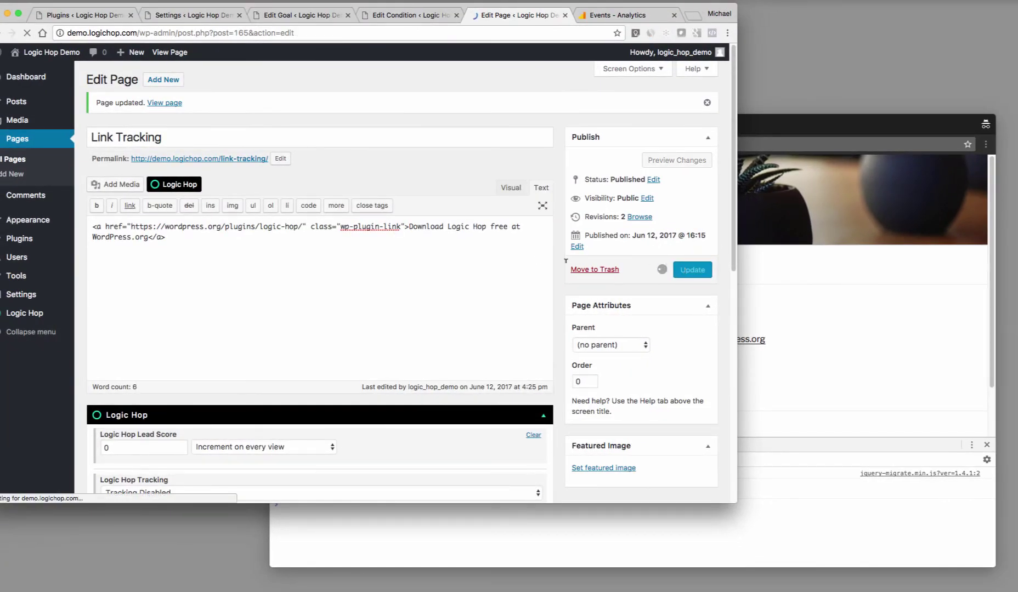
Reload the live Link Tracking page and follow the Download Logic Hop free link.
{"action": "left_click", "coordinate": [656, 13]}
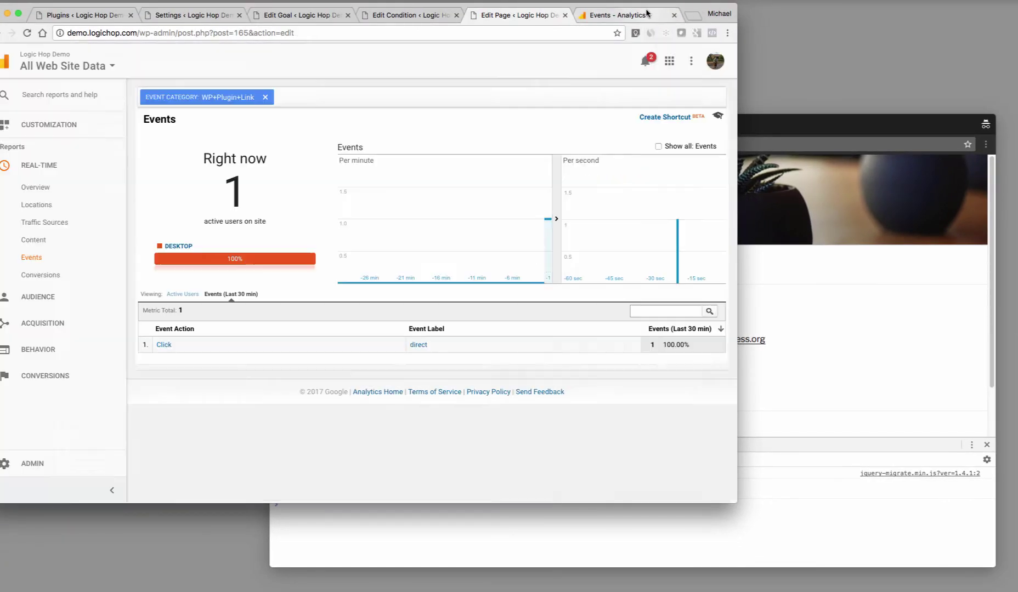
{"action": "left_click", "coordinate": [906, 353]}
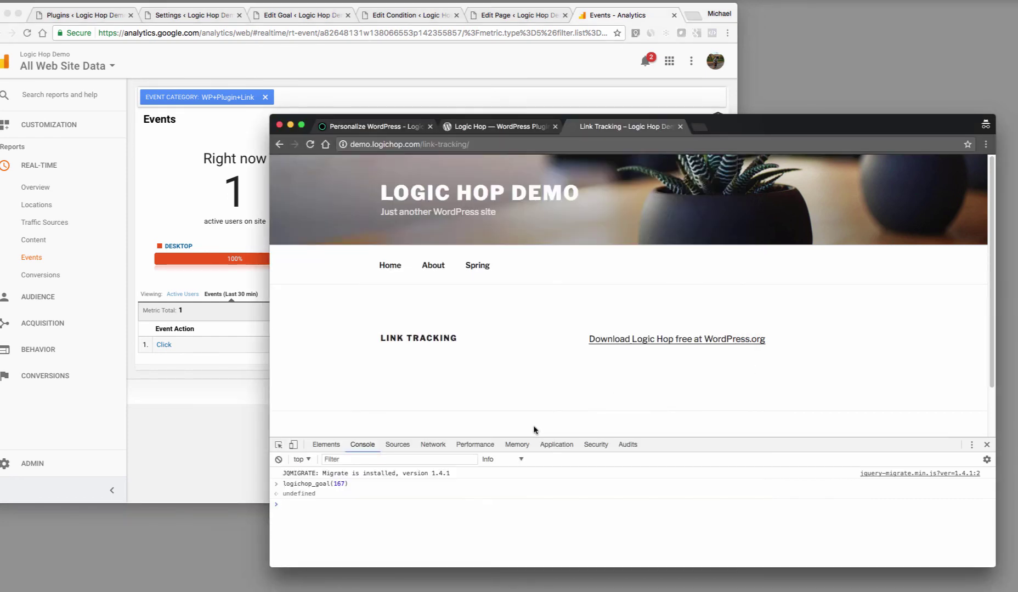
{"action": "left_click", "coordinate": [309, 146]}
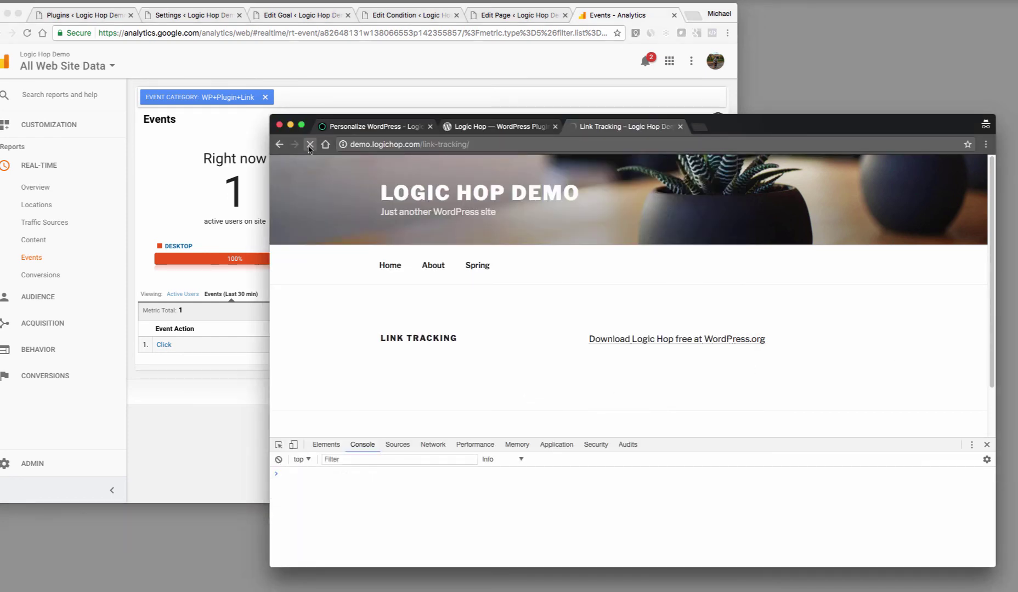
{"action": "left_click", "coordinate": [639, 340]}
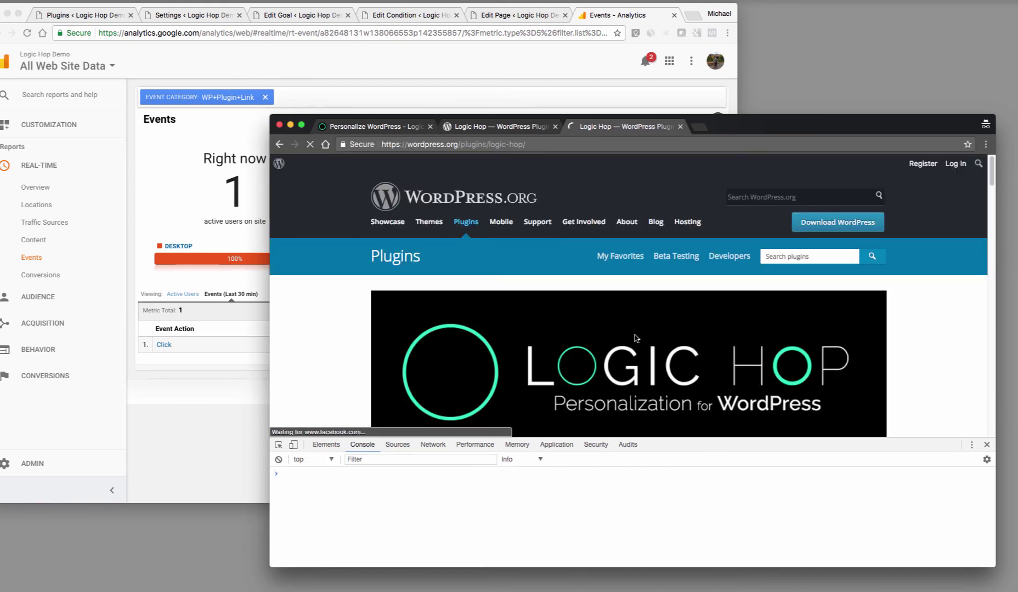
Refresh Analytics' real-time Events report and remove the WP+Plugin+Link category filter, showing 2 clicks.
{"action": "left_click", "coordinate": [496, 80]}
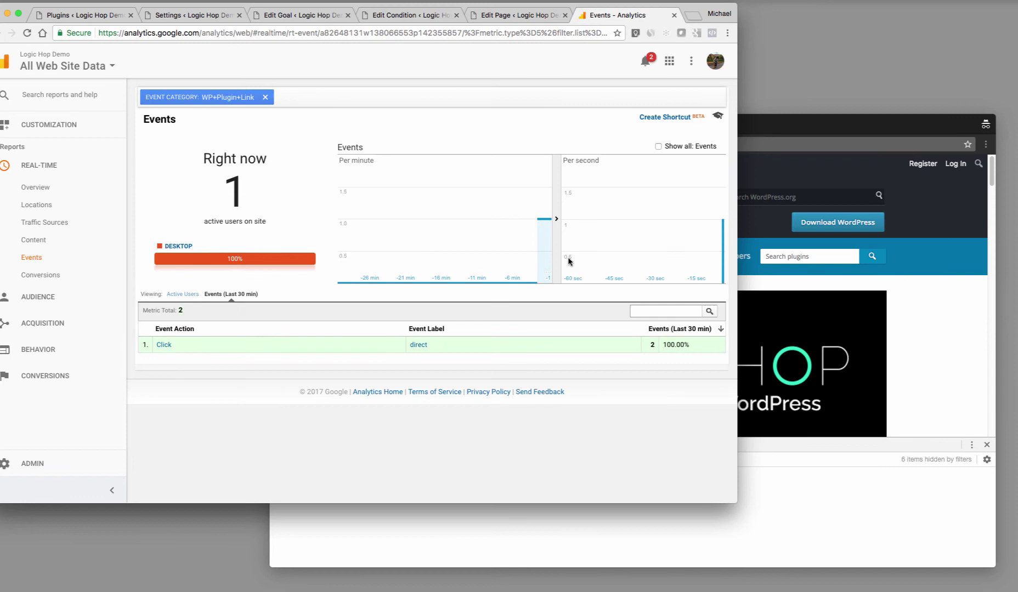
{"action": "mouse_move", "coordinate": [546, 245]}
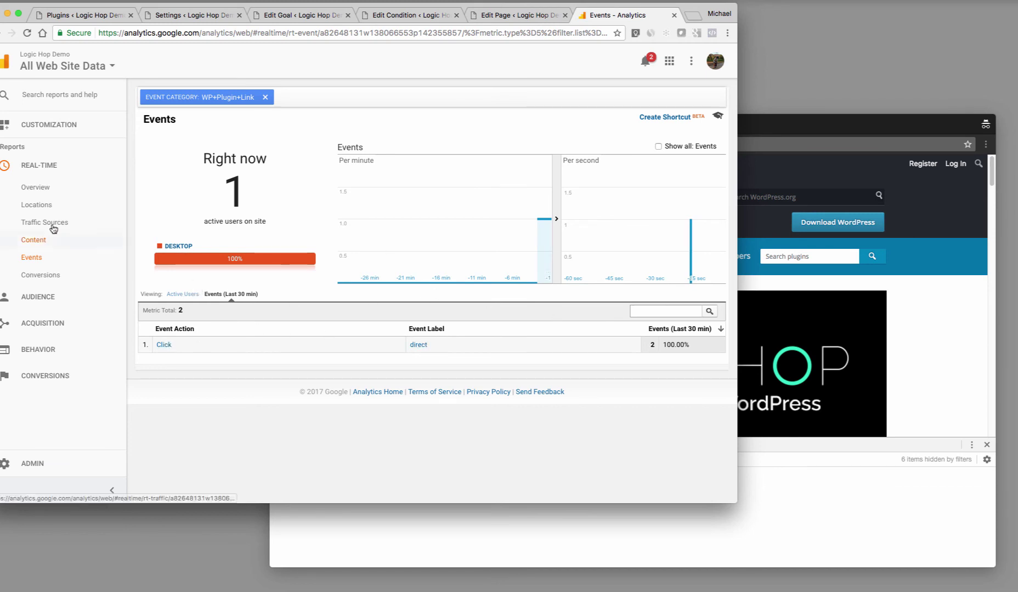
{"action": "left_click", "coordinate": [36, 258]}
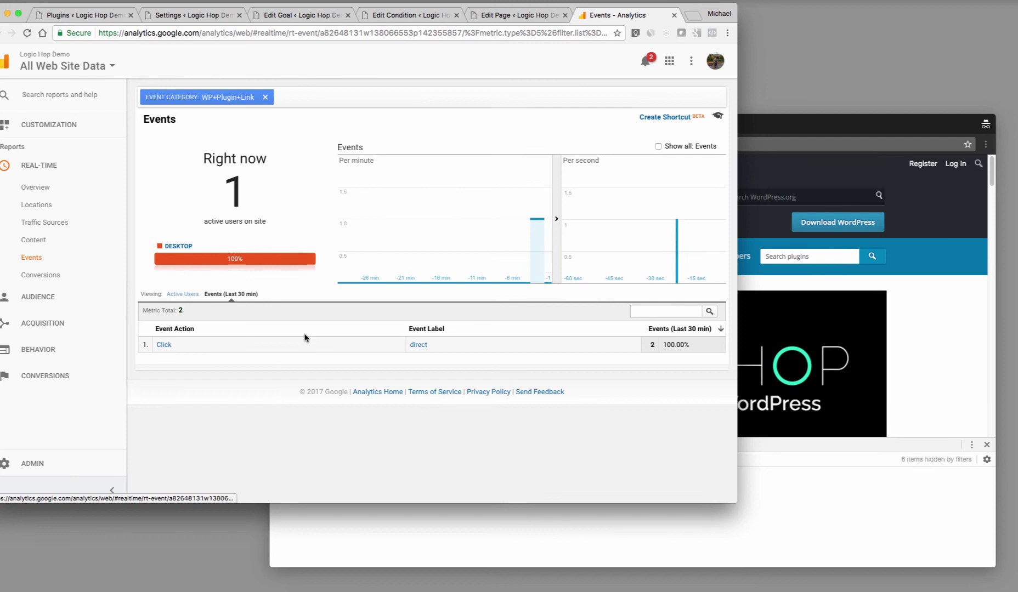
{"action": "left_click", "coordinate": [266, 97]}
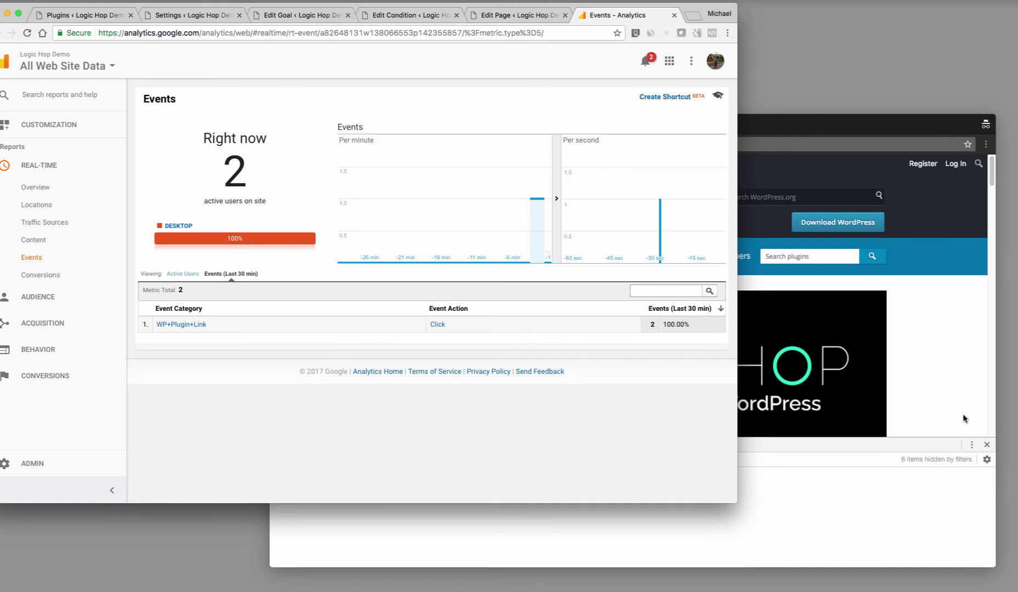
Close DevTools on the plugin page, then start a new line below the anchor code in the editor.
{"action": "left_click", "coordinate": [954, 401]}
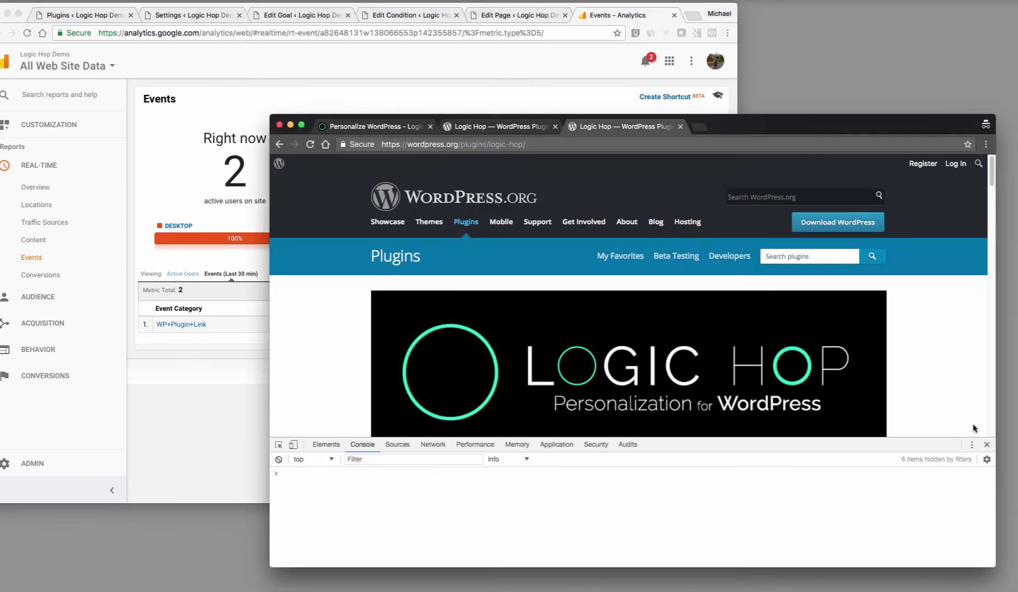
{"action": "left_click", "coordinate": [986, 444]}
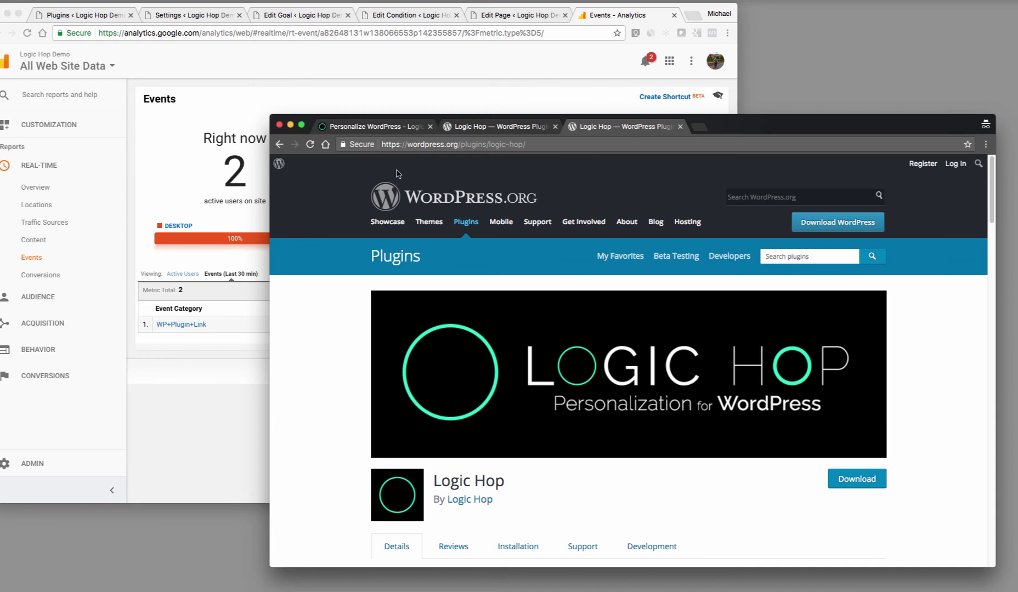
{"action": "left_click", "coordinate": [479, 92]}
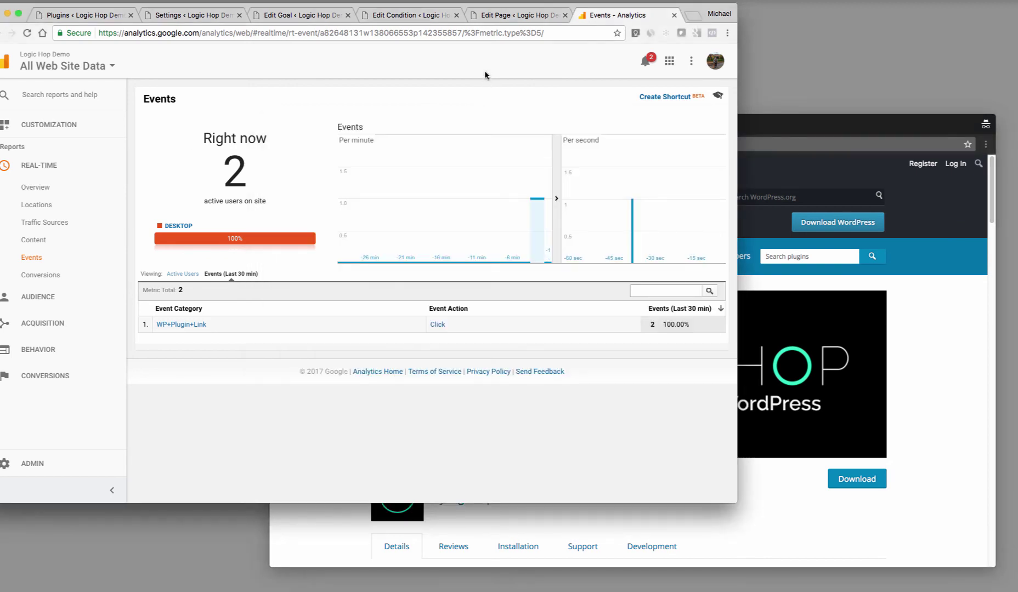
{"action": "left_click", "coordinate": [493, 17]}
{"action": "left_click_drag", "start_coordinate": [201, 242], "coordinate": [80, 224]}
{"action": "left_click", "coordinate": [255, 262]}
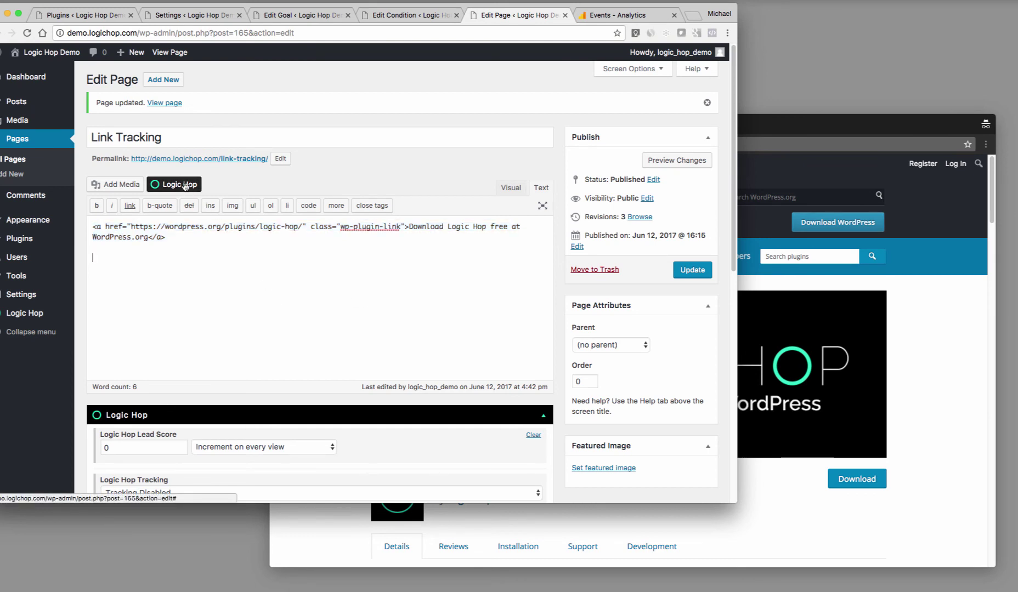
Keep the condition as Goal - All Visits with Wordpress plugin link as the goal.
{"action": "left_click", "coordinate": [406, 15]}
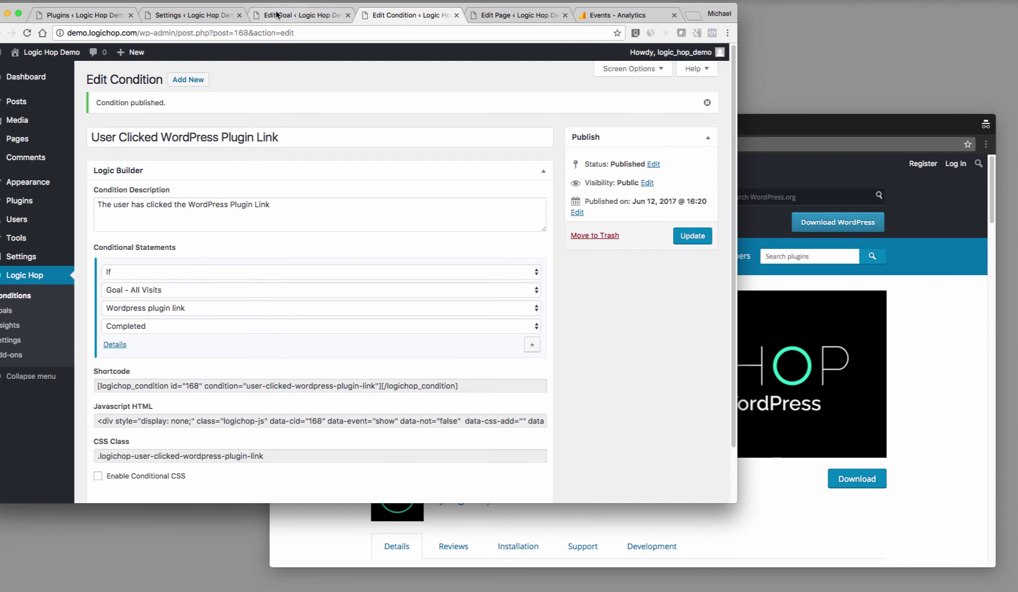
{"action": "left_click_drag", "start_coordinate": [274, 5], "coordinate": [313, 8]}
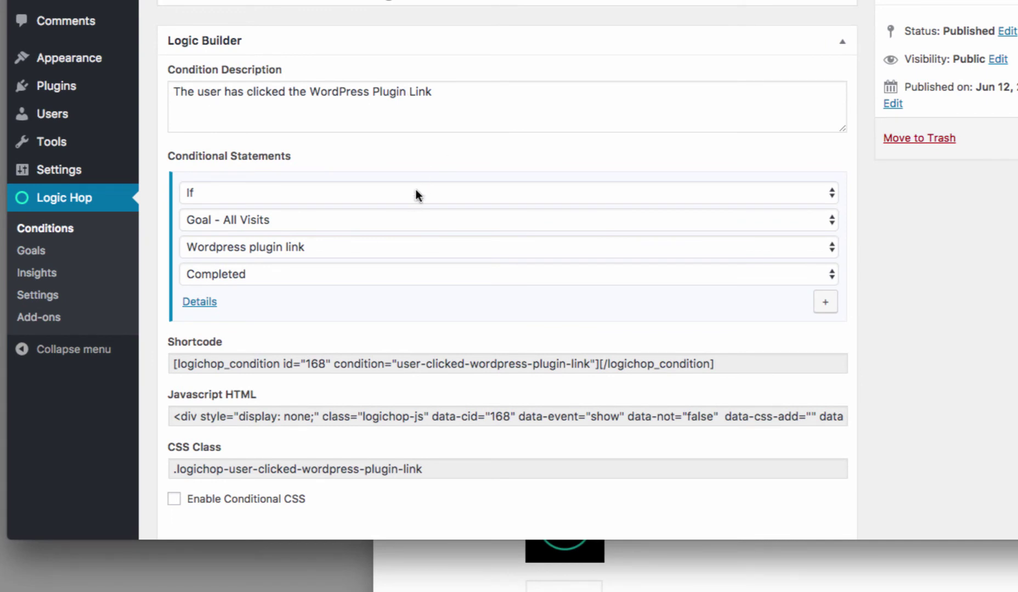
{"action": "left_click", "coordinate": [366, 218]}
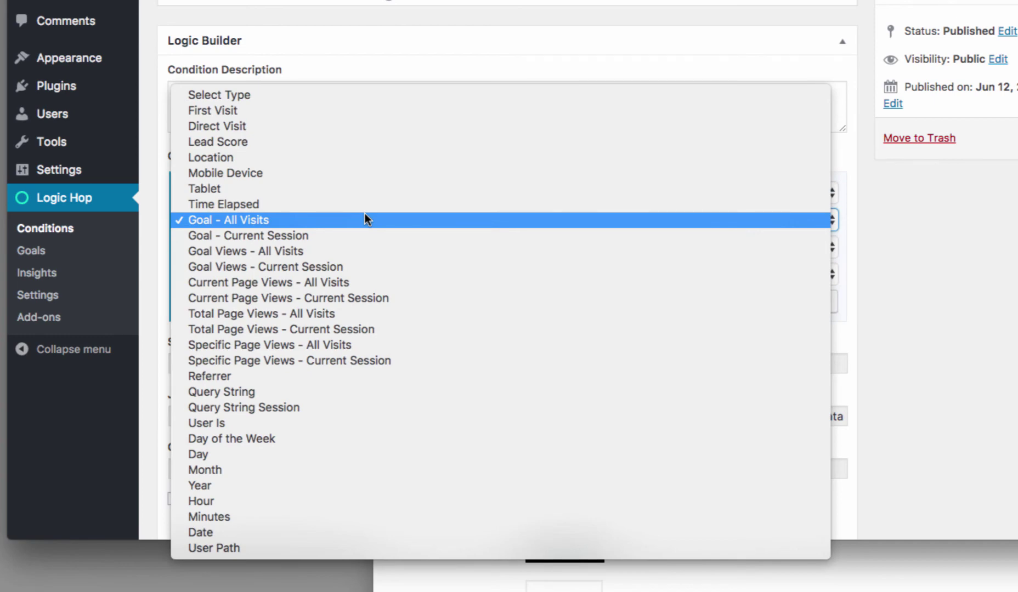
{"action": "left_click", "coordinate": [363, 218]}
{"action": "left_click", "coordinate": [348, 248]}
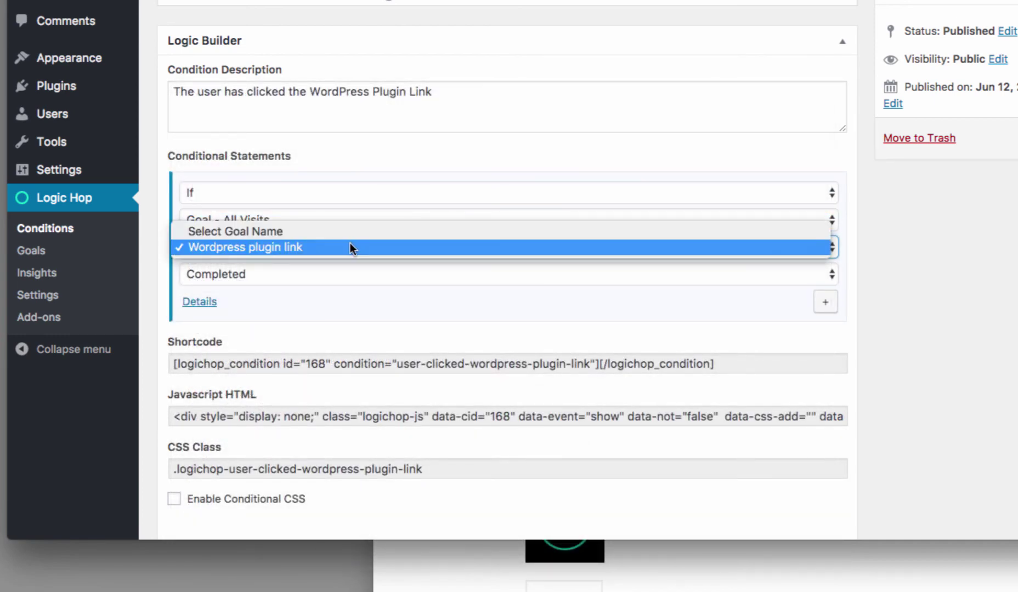
{"action": "left_click", "coordinate": [350, 243]}
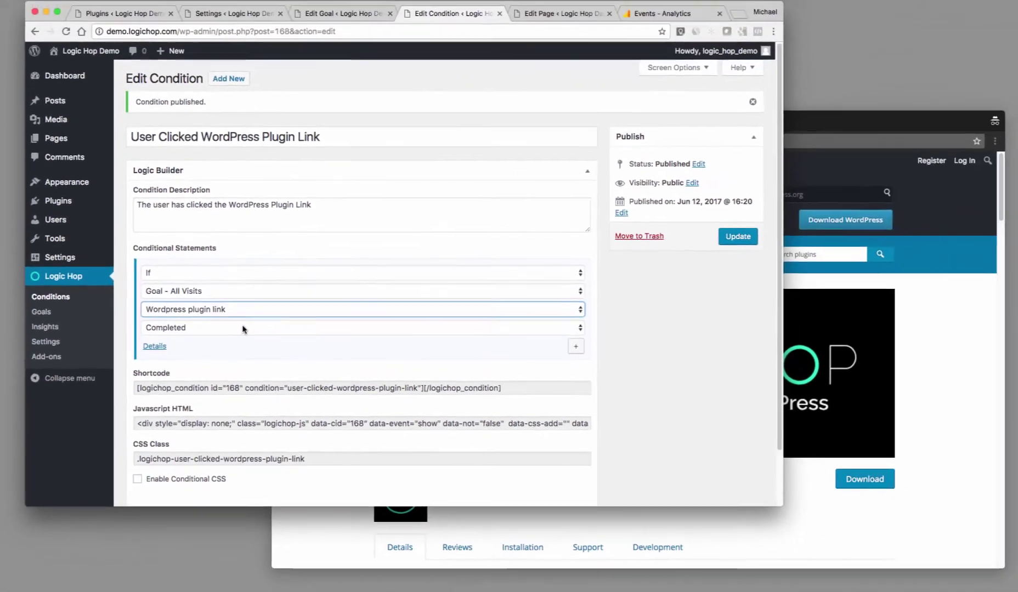
Paste the 'check out our 3 tricks tutorial' sentence below the download link and select it.
{"action": "left_click", "coordinate": [554, 17]}
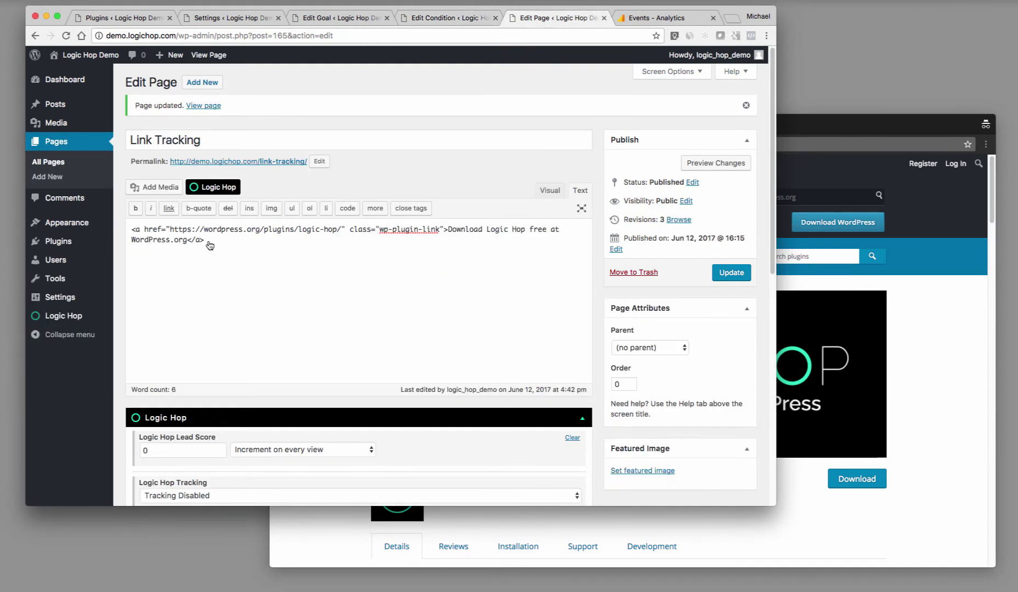
{"action": "key", "text": "Return"}
{"action": "key", "text": "Return"}
{"action": "left_click", "coordinate": [202, 309]}
{"action": "type", "text": "You've checked out the plugin, now <a href=\"https://logichop.com/blog/3-tricks-to-personalize-your-wordpress-website/\">check out our \"3 tricks\" tutorial</a>!"}
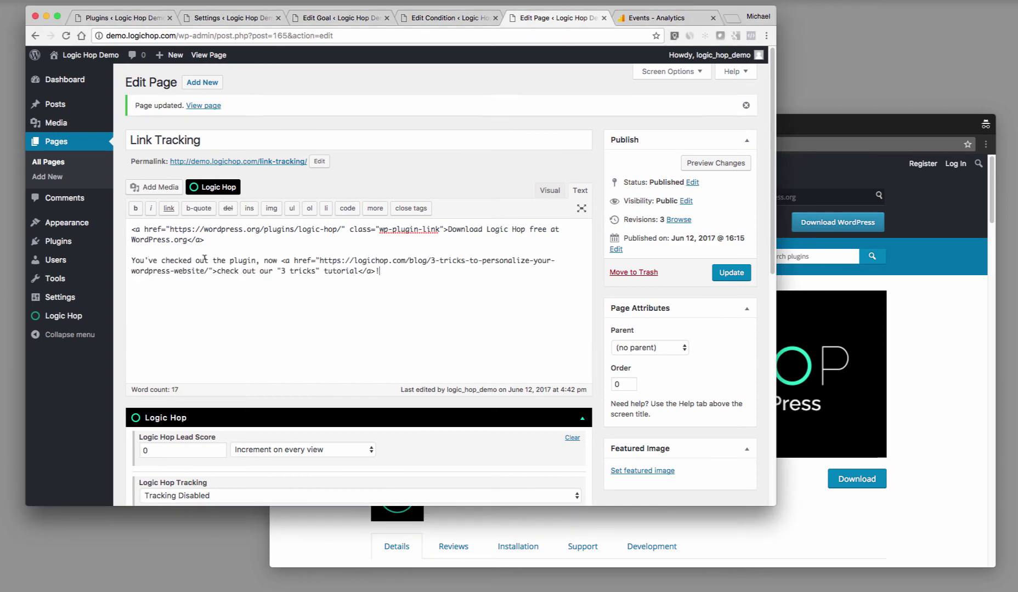
{"action": "left_click_drag", "start_coordinate": [380, 271], "coordinate": [130, 260]}
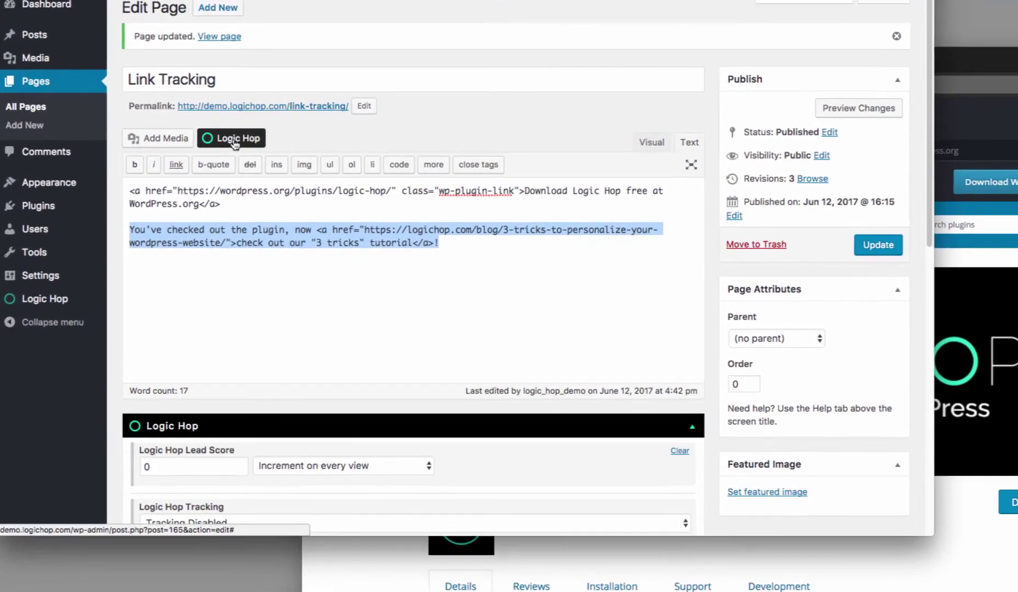
Wrap the sentence in the User Clicked WordPress Plugin Link conditional shortcode and update the page.
{"action": "left_click", "coordinate": [235, 144]}
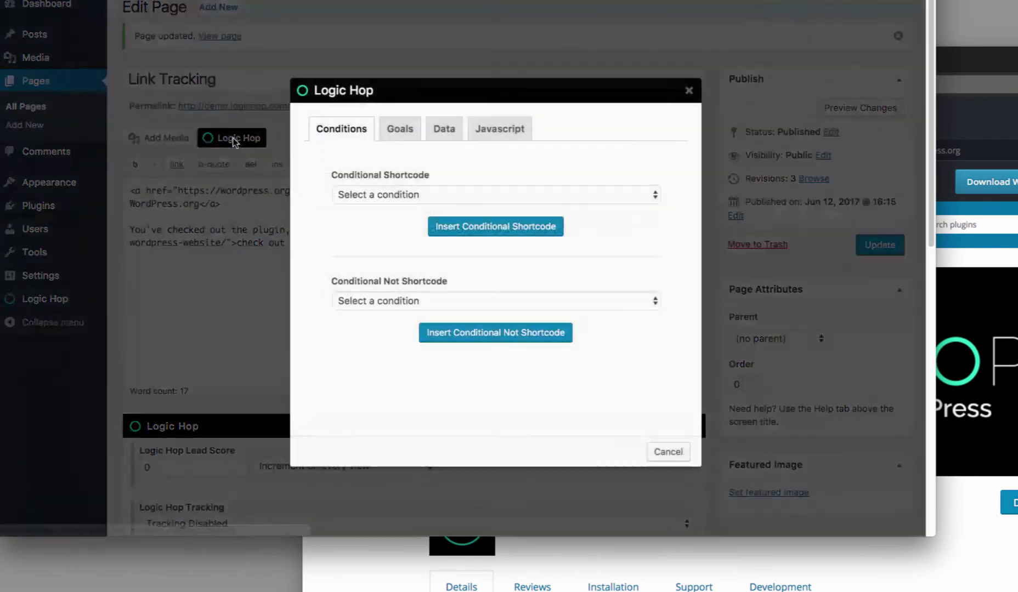
{"action": "left_click", "coordinate": [406, 195]}
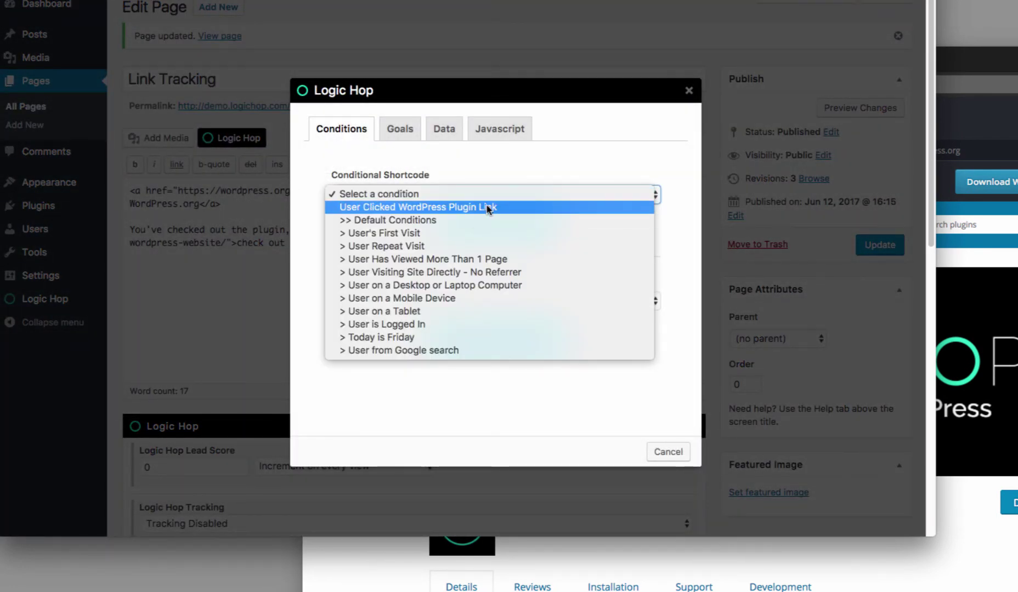
{"action": "left_click", "coordinate": [550, 208]}
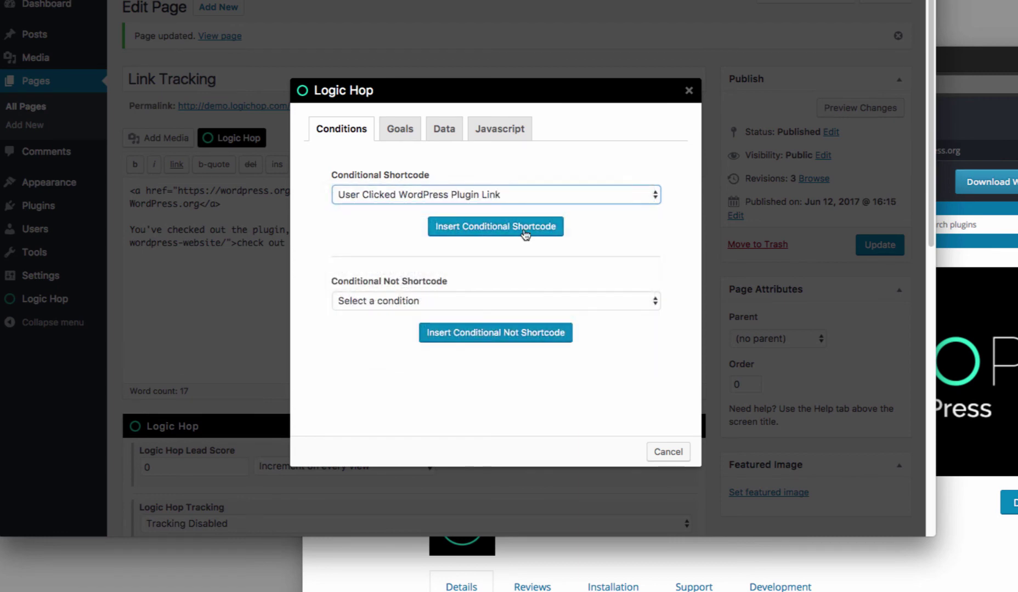
{"action": "left_click", "coordinate": [525, 235]}
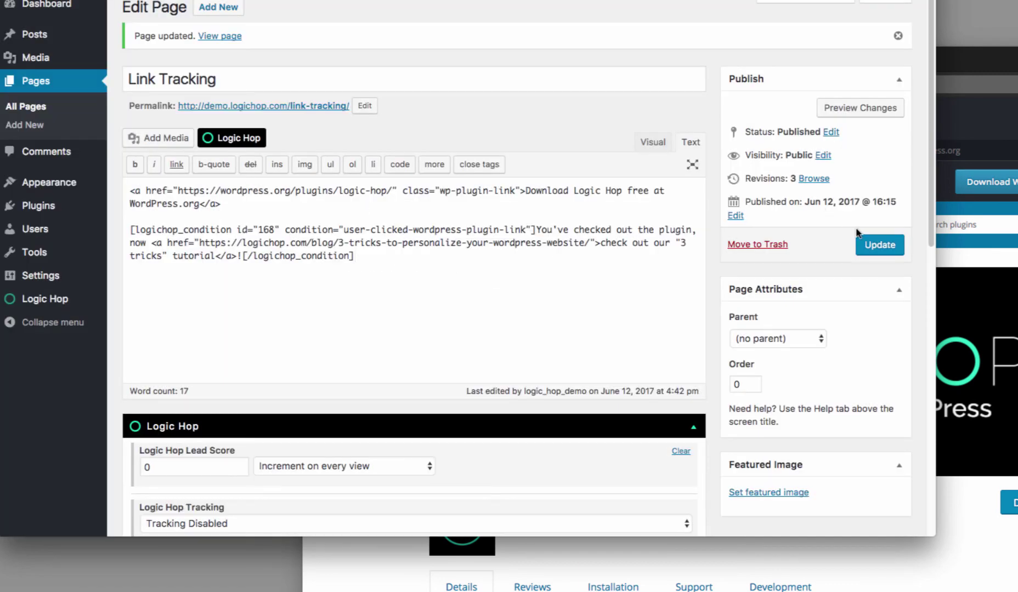
{"action": "left_click", "coordinate": [872, 245]}
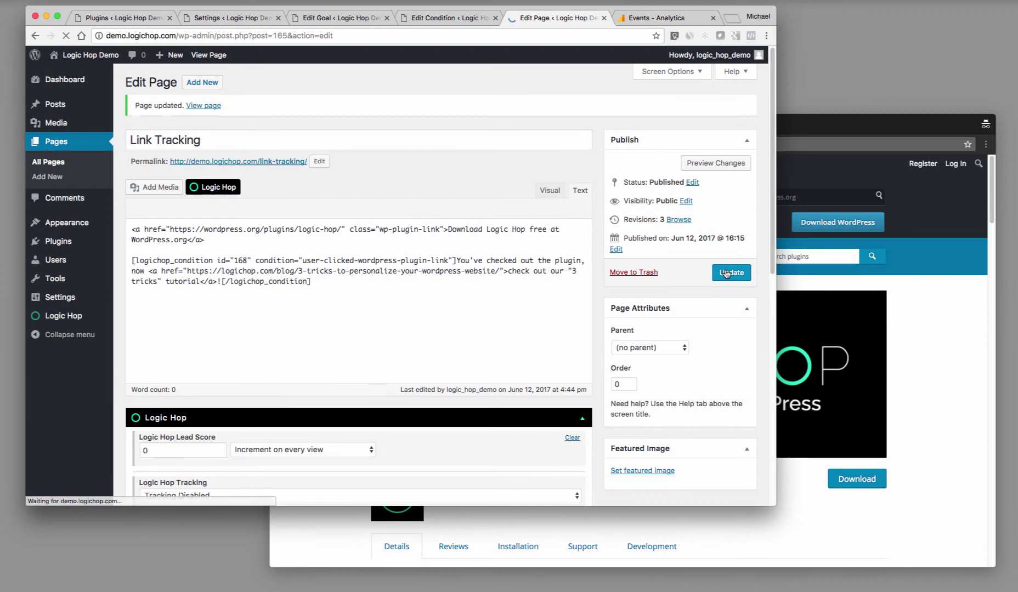
Go back to the live Link Tracking page and open the 3 tricks tutorial link.
{"action": "left_click", "coordinate": [832, 139]}
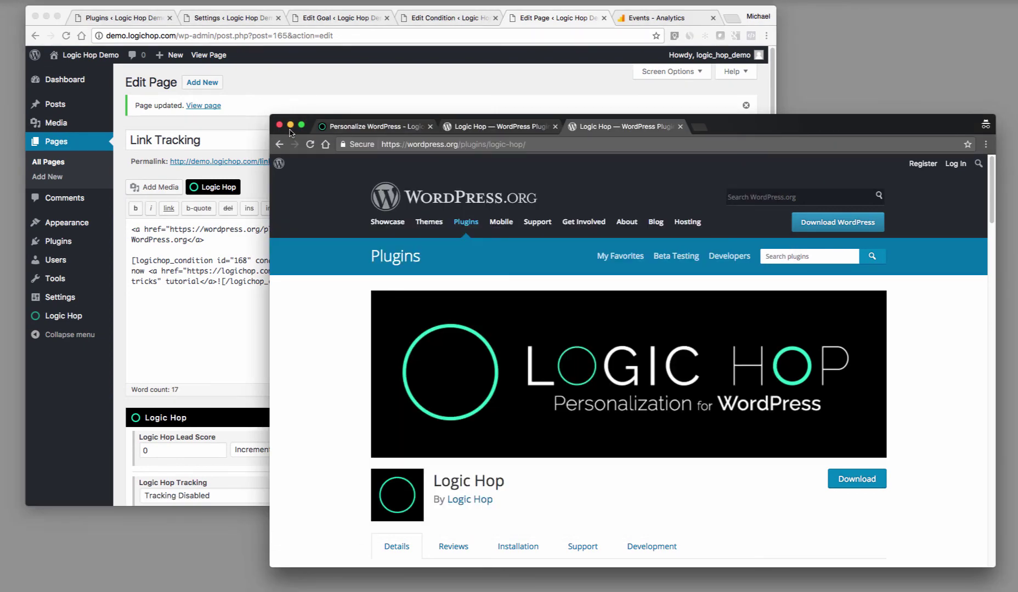
{"action": "left_click", "coordinate": [280, 144]}
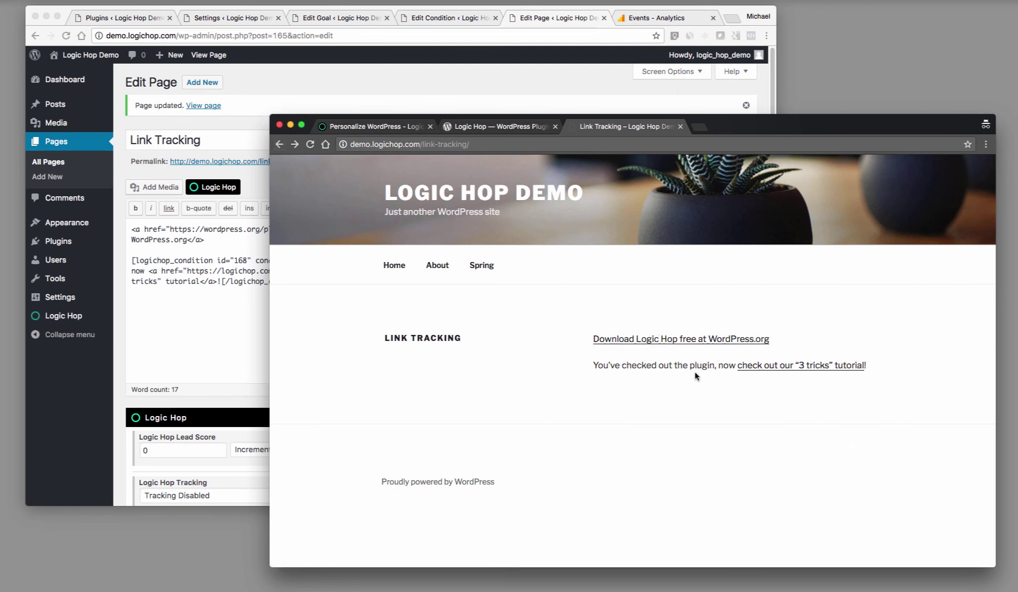
{"action": "left_click", "coordinate": [782, 368]}
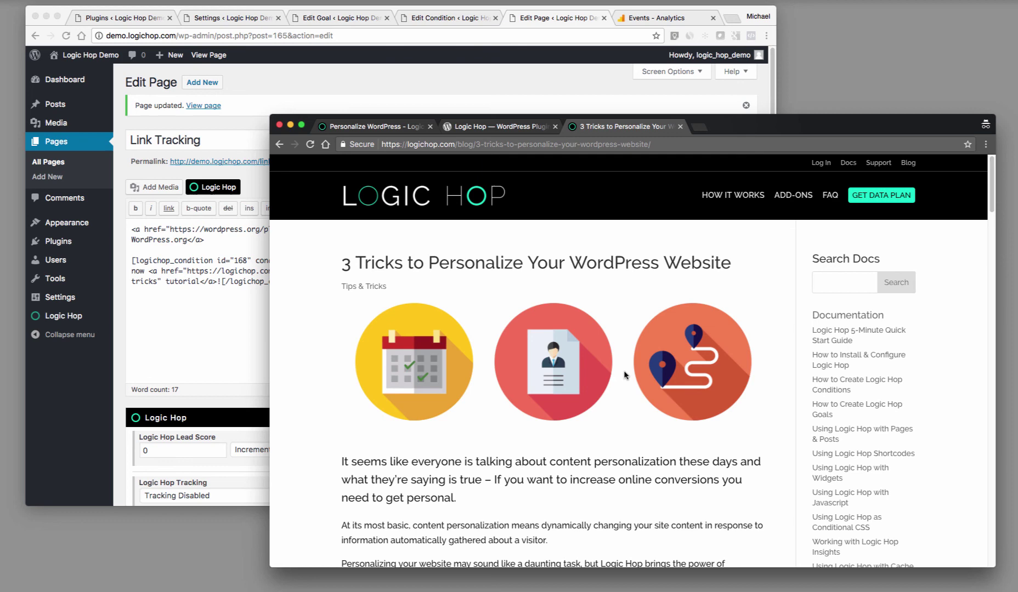
Return to the Link Tracking page, select its address, and close the window.
{"action": "left_click", "coordinate": [493, 126]}
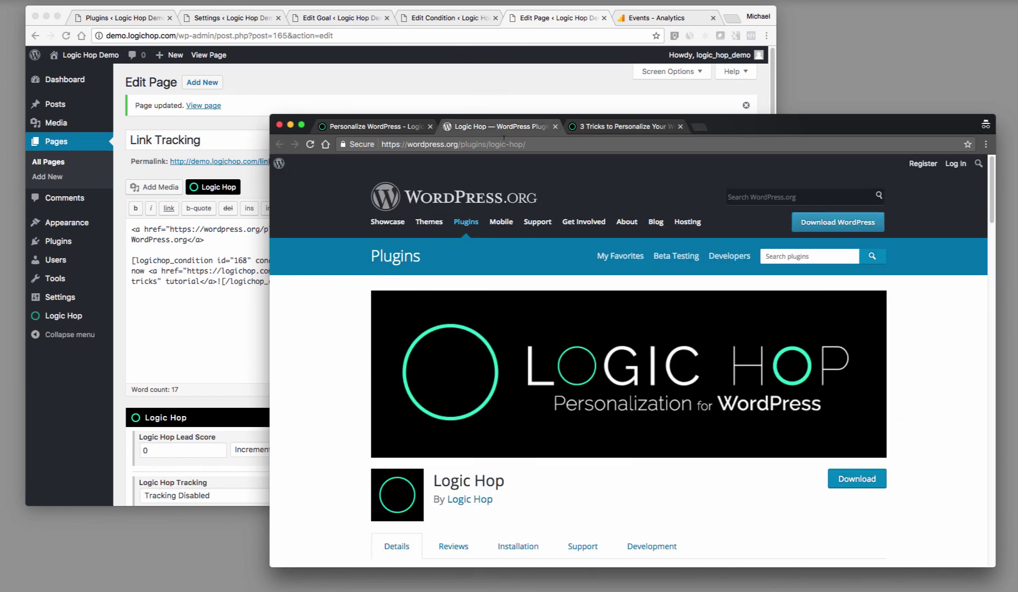
{"action": "key", "text": "ctrl+Tab"}
{"action": "left_click", "coordinate": [280, 144]}
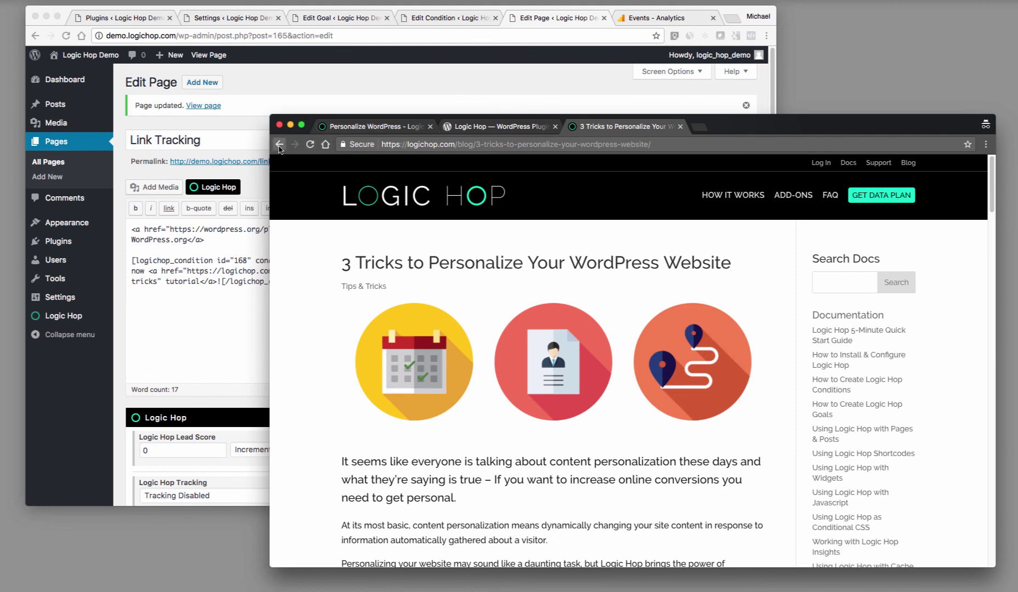
{"action": "left_click", "coordinate": [491, 142]}
{"action": "key", "text": "super+c"}
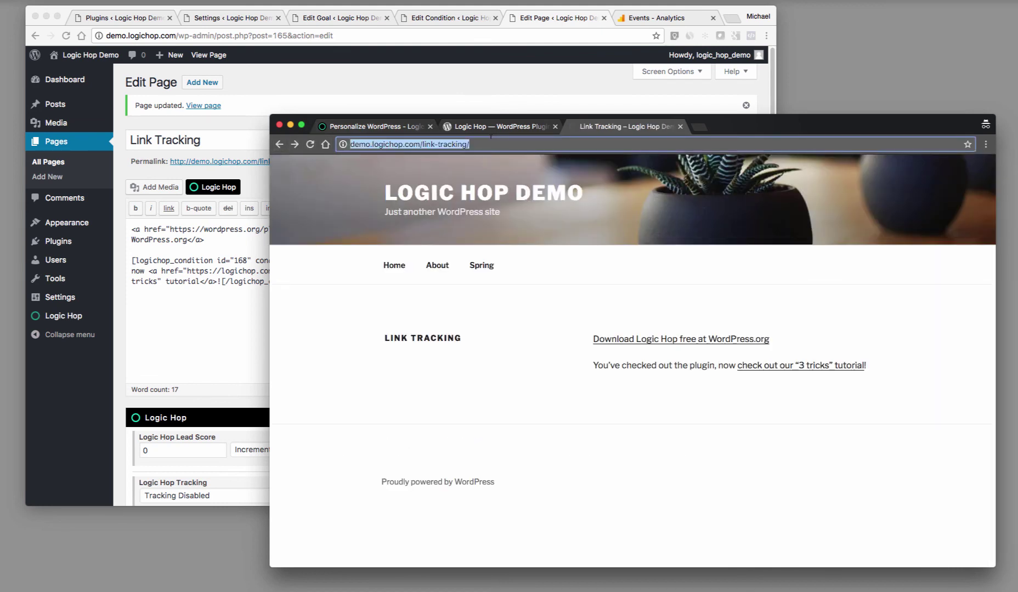
{"action": "key", "text": "super+w"}
{"action": "key", "text": "super+w"}
{"action": "key", "text": "super+w"}
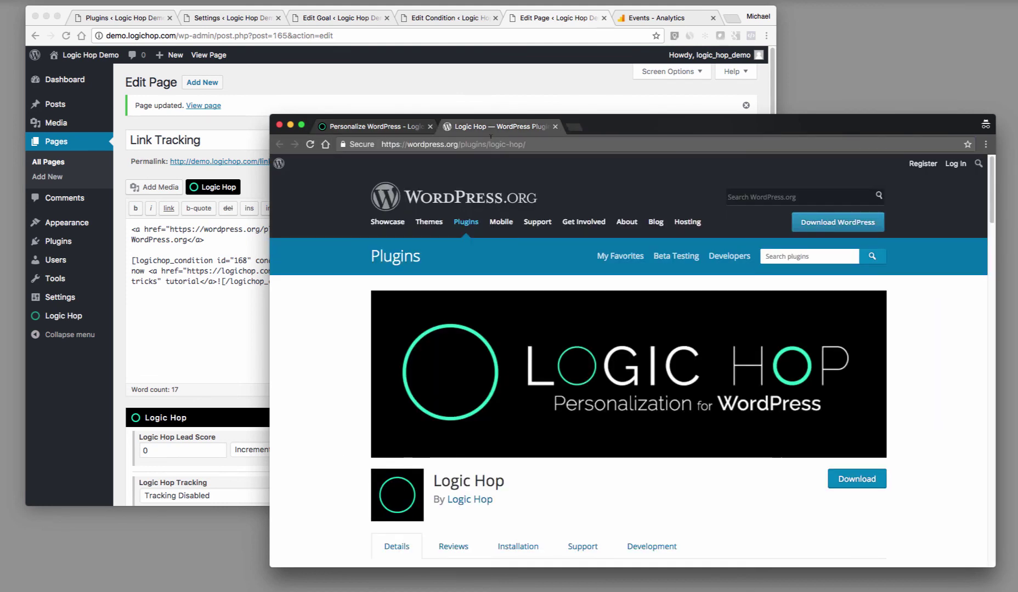
Load the copied Link Tracking address in a new incognito window and return there after the download link.
{"action": "key", "text": "super+shift+n"}
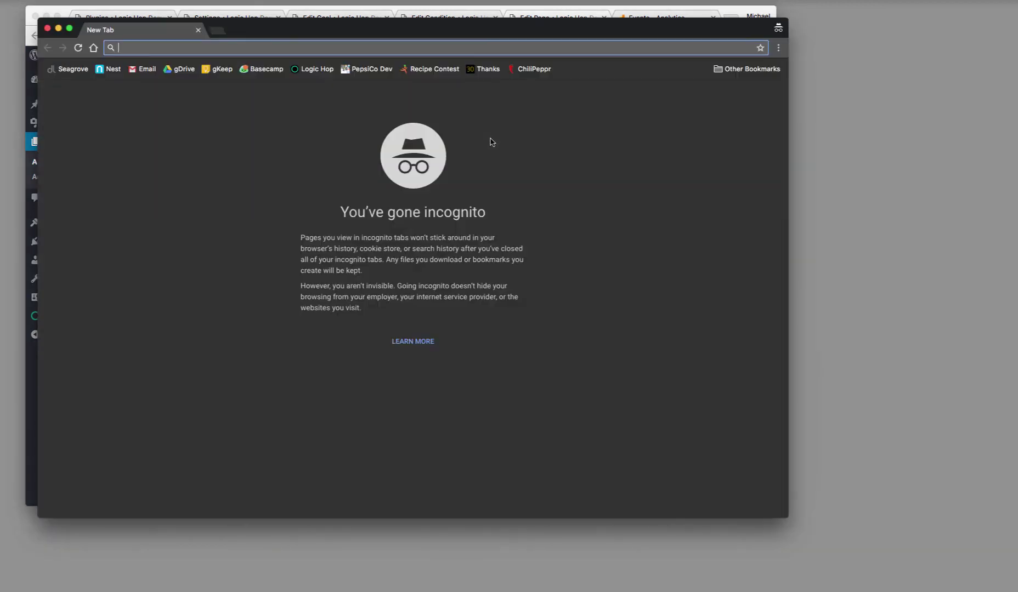
{"action": "key", "text": "super+v"}
{"action": "key", "text": "Return"}
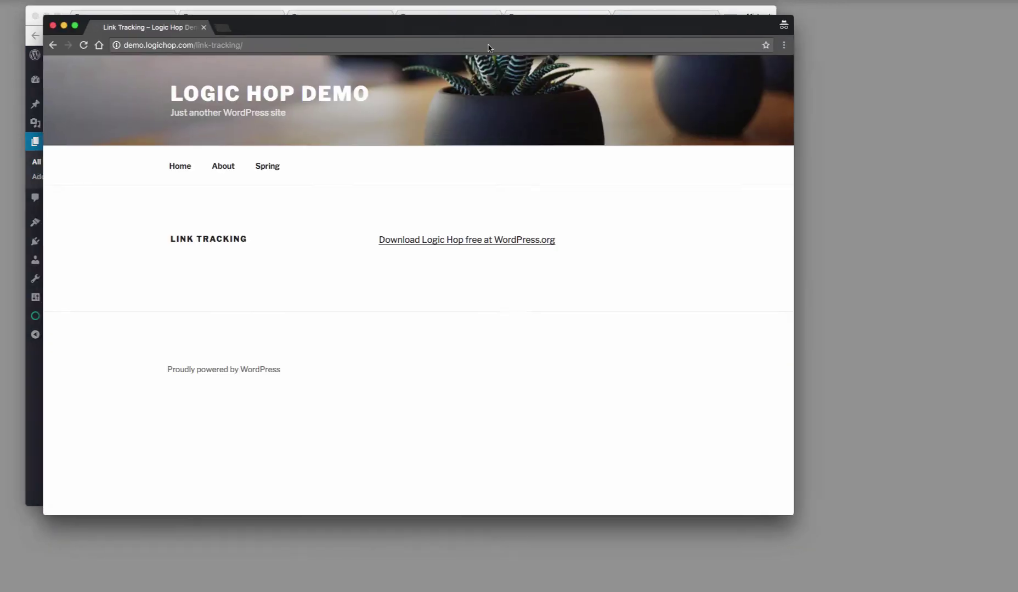
{"action": "left_click_drag", "start_coordinate": [483, 30], "coordinate": [628, 67]}
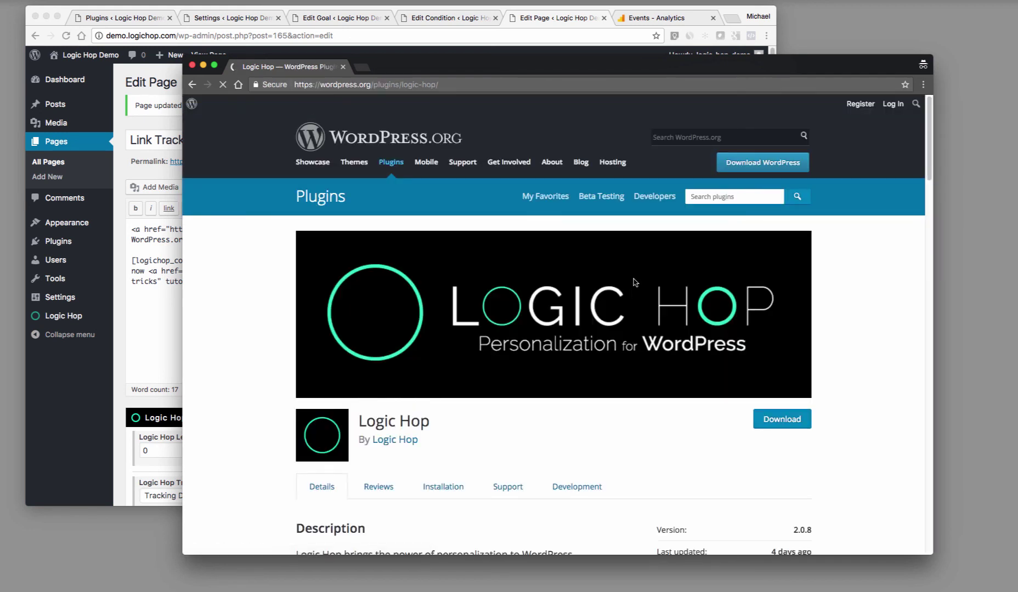
{"action": "left_click", "coordinate": [192, 86]}
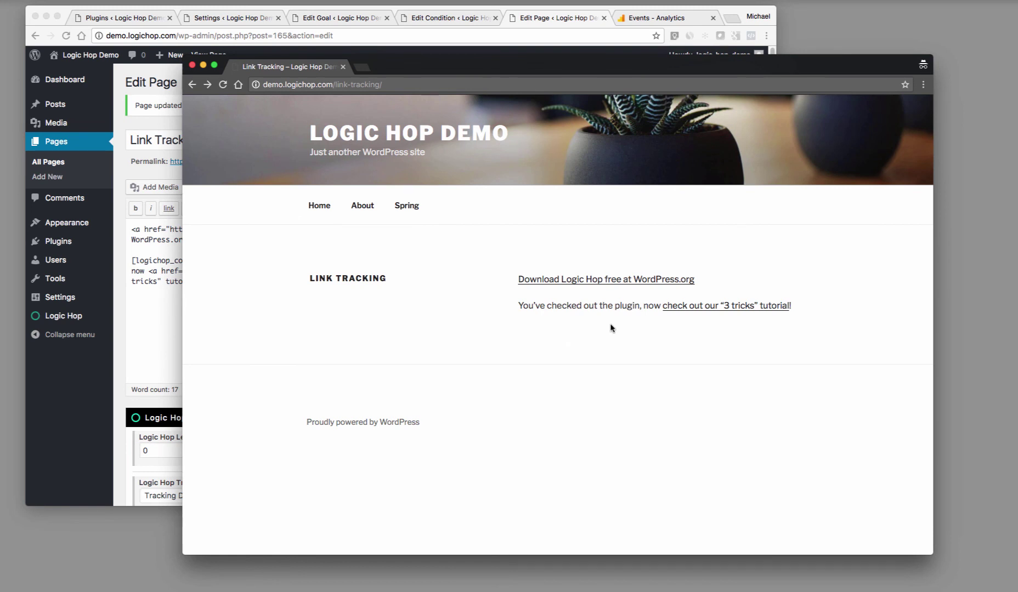
Review the Set Goal on Javascript Event box, then view Analytics' 3 WP+Plugin+Link clicks.
{"action": "left_click", "coordinate": [142, 318]}
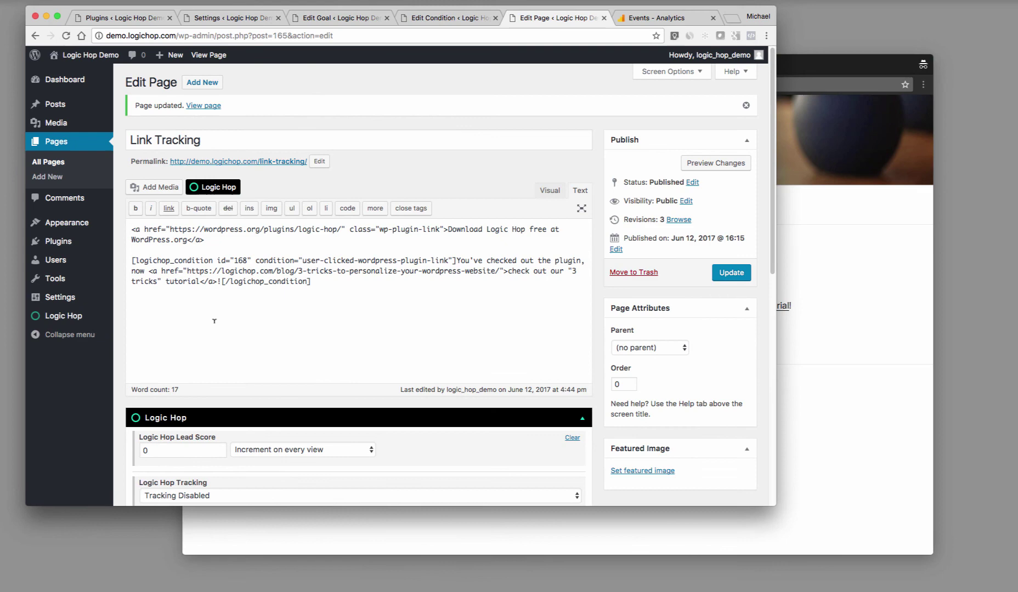
{"action": "scroll", "coordinate": [338, 307], "scroll_direction": "down", "scroll_amount": 7}
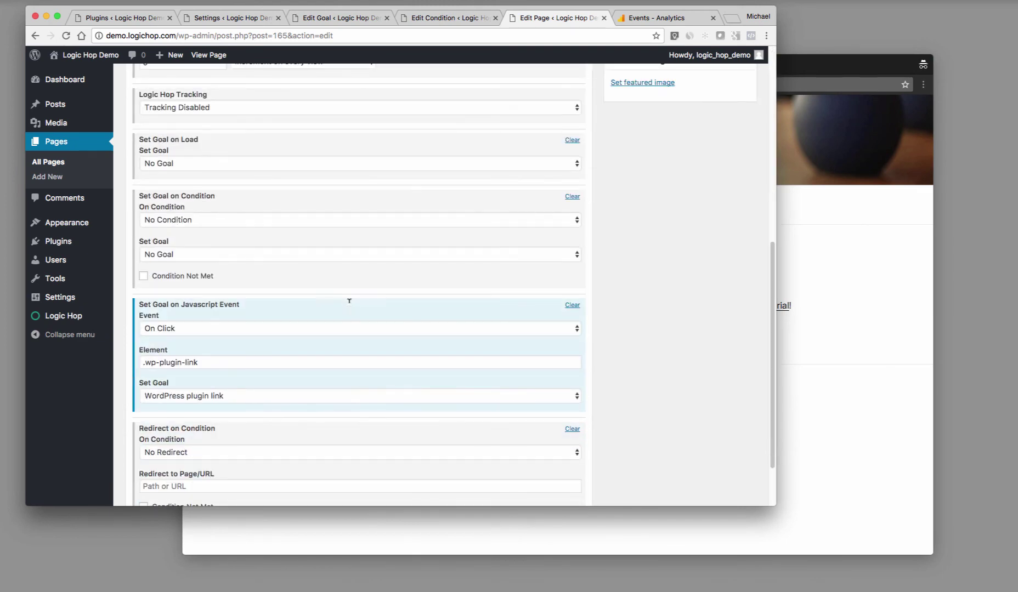
{"action": "scroll", "coordinate": [296, 365], "scroll_direction": "up", "scroll_amount": 7}
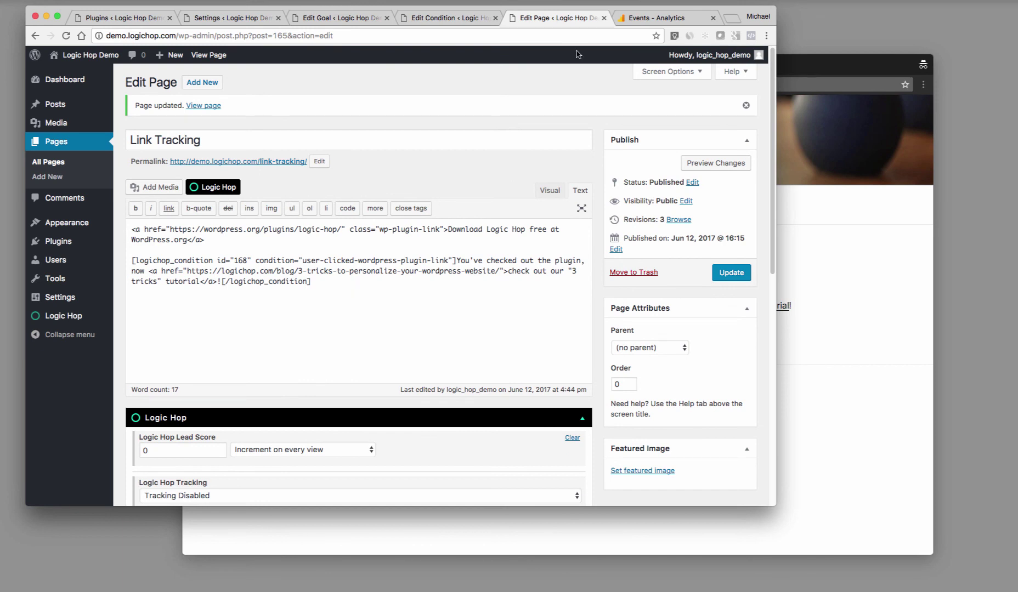
{"action": "left_click", "coordinate": [644, 16]}
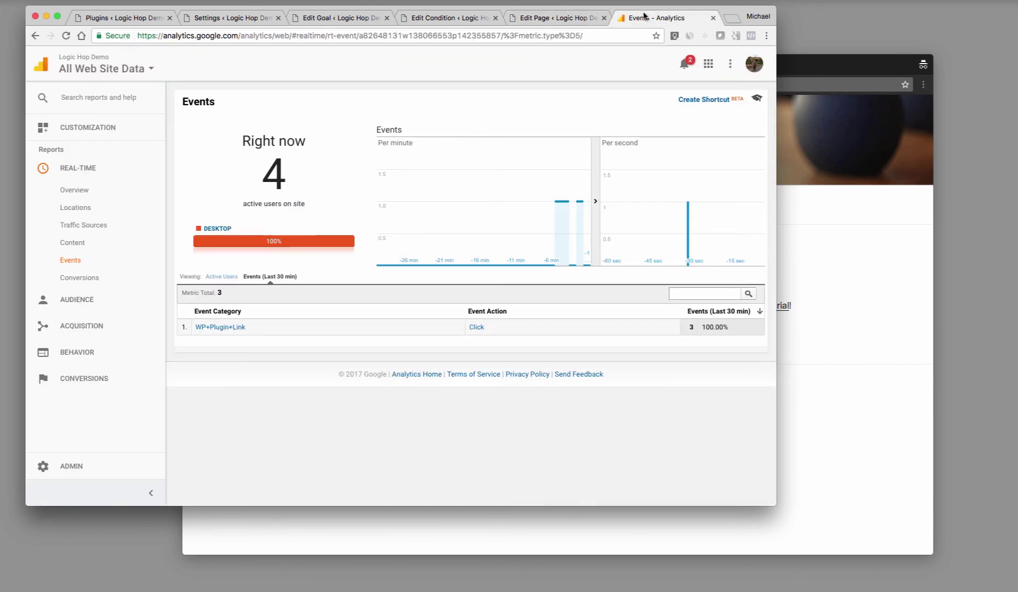